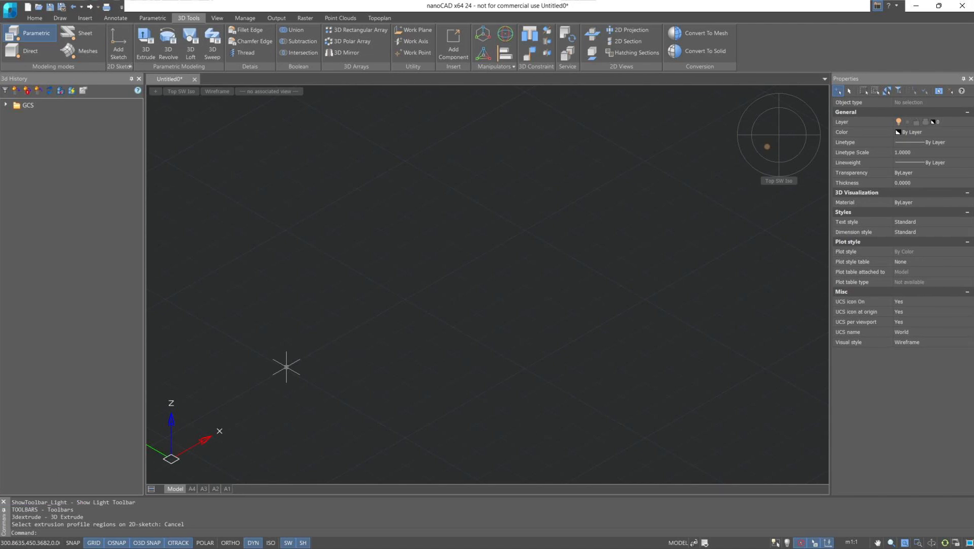
Start a planar sketch on the XY plane of the global coordinate system.
click(124, 34)
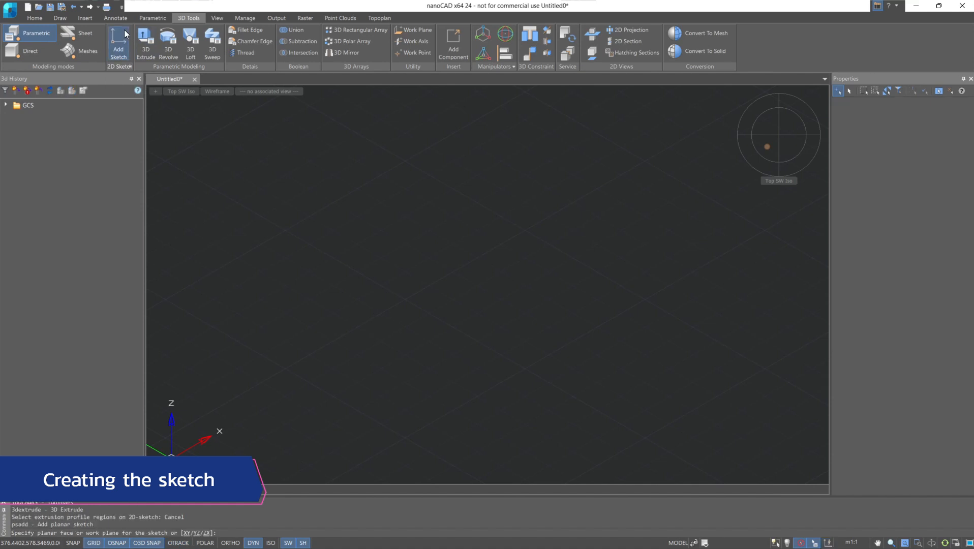
click(7, 106)
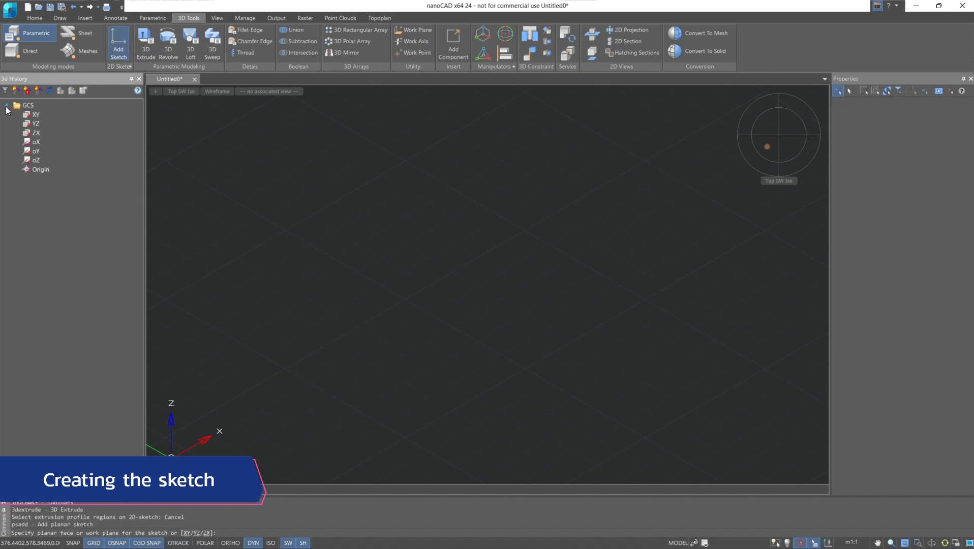
click(34, 116)
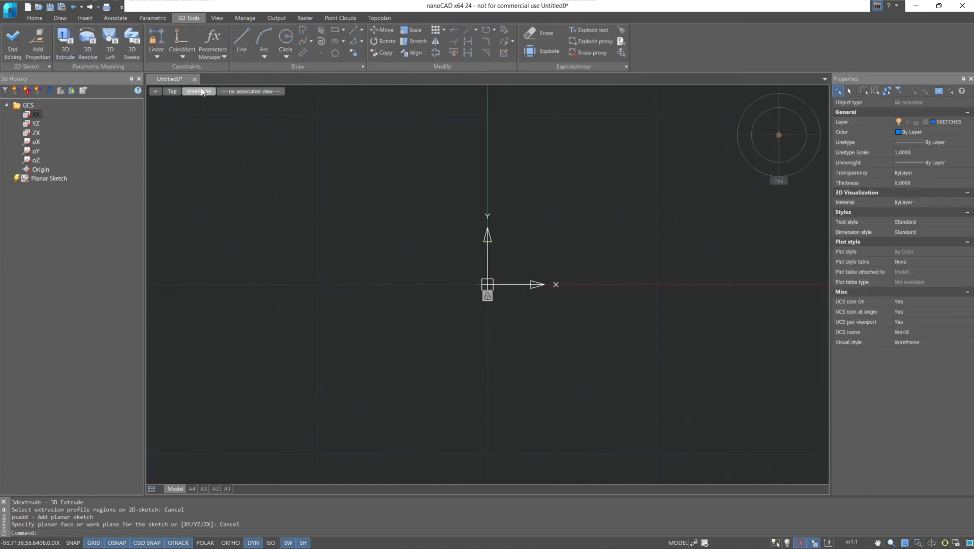
Draw a rectangle from its center at the sketch origin, about 34.4 wide and 62.1 high.
click(343, 30)
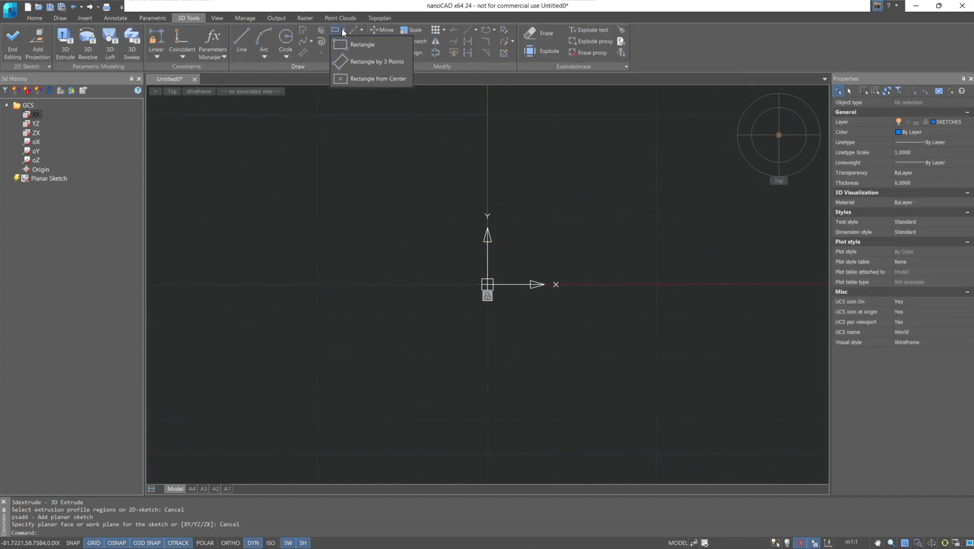
click(378, 78)
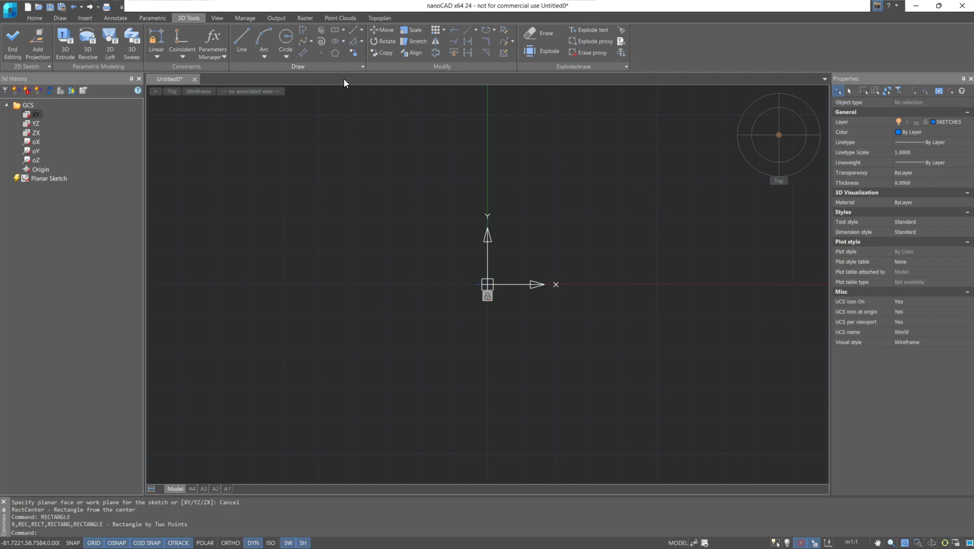
click(487, 284)
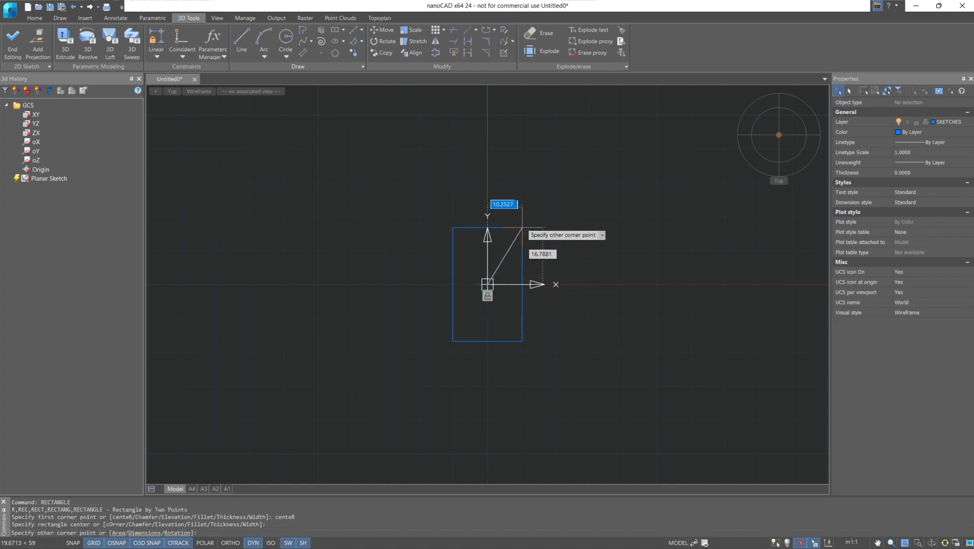
click(545, 179)
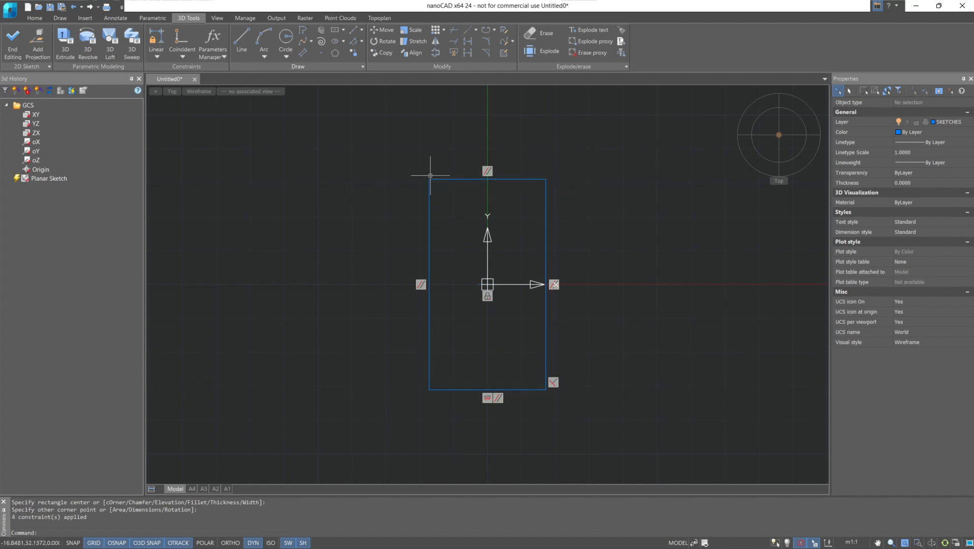
Add a linear dimensional constraint below the rectangle's bottom edge and set its width to 30.
click(155, 57)
click(155, 70)
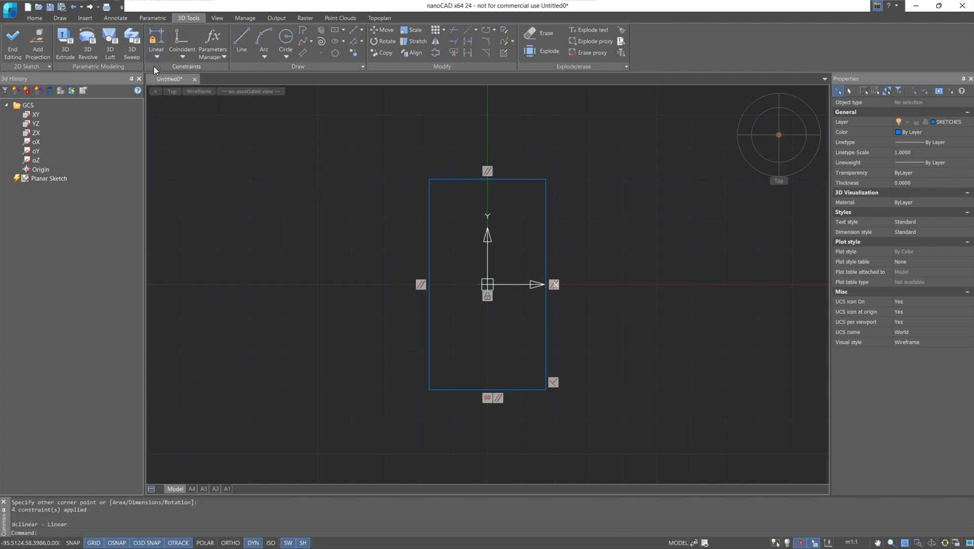
click(429, 390)
click(545, 390)
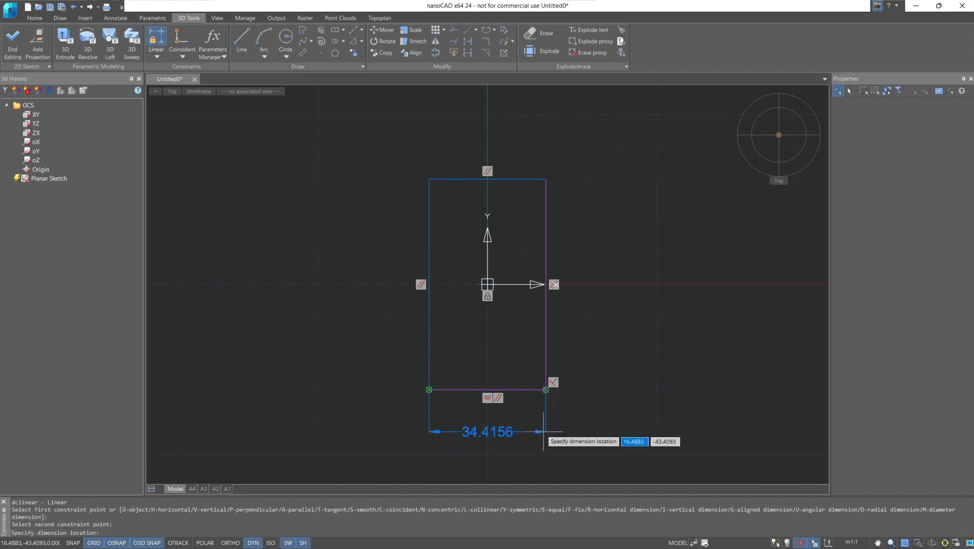
click(547, 432)
text(30)
key(Return)
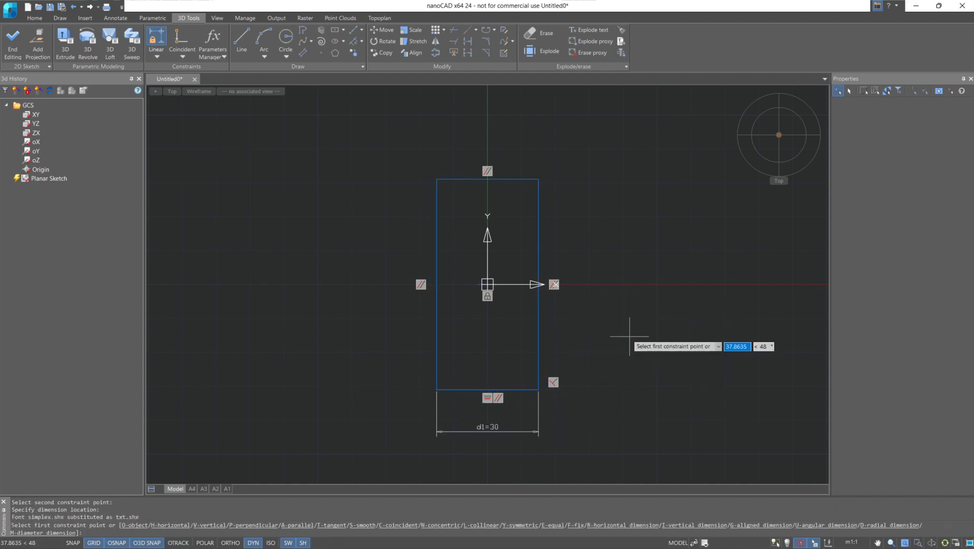
Dimension the rectangle's right edge with a linear constraint and set its height to 50.
click(538, 390)
click(538, 178)
click(601, 194)
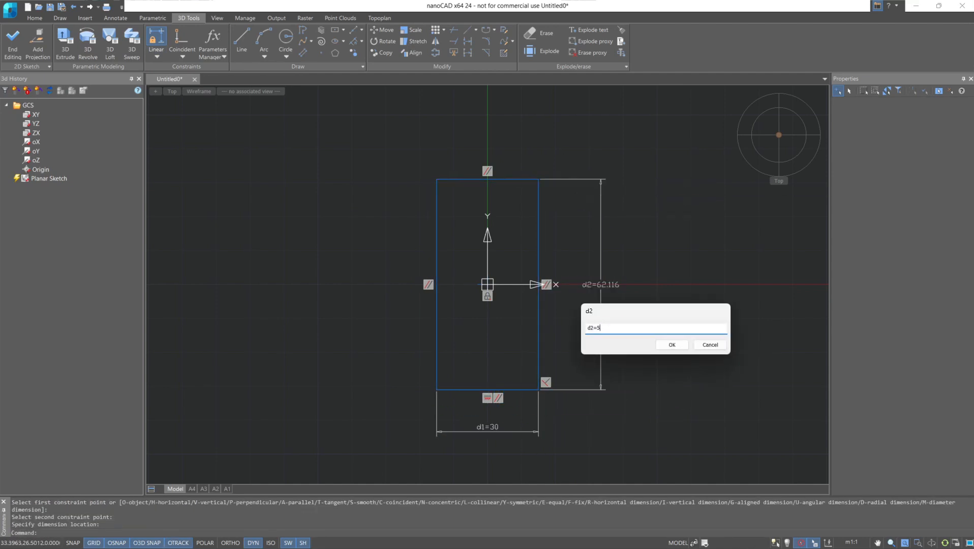
text(50)
key(Return)
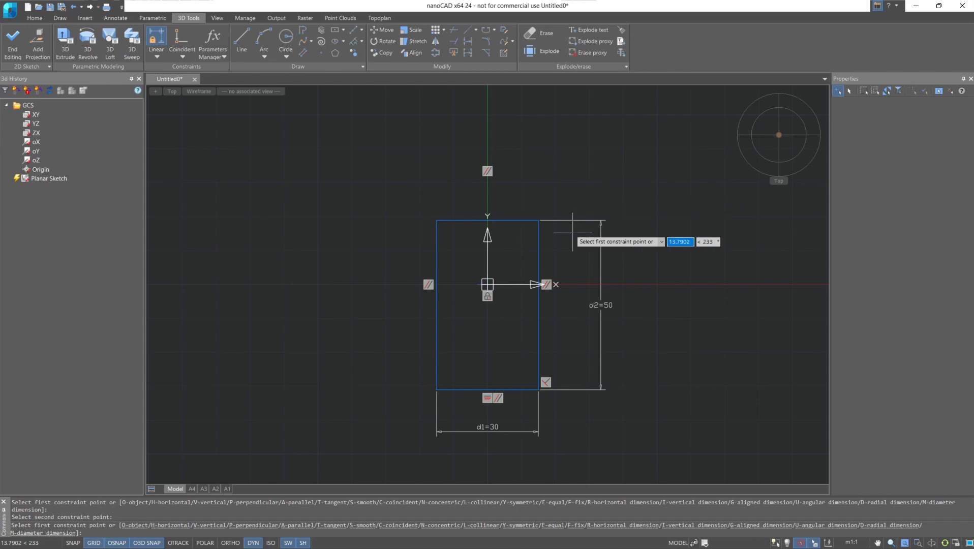
Constrain the vertical distance from the rectangle's lower-left corner to the origin with the expression d3=d2/2.
click(436, 389)
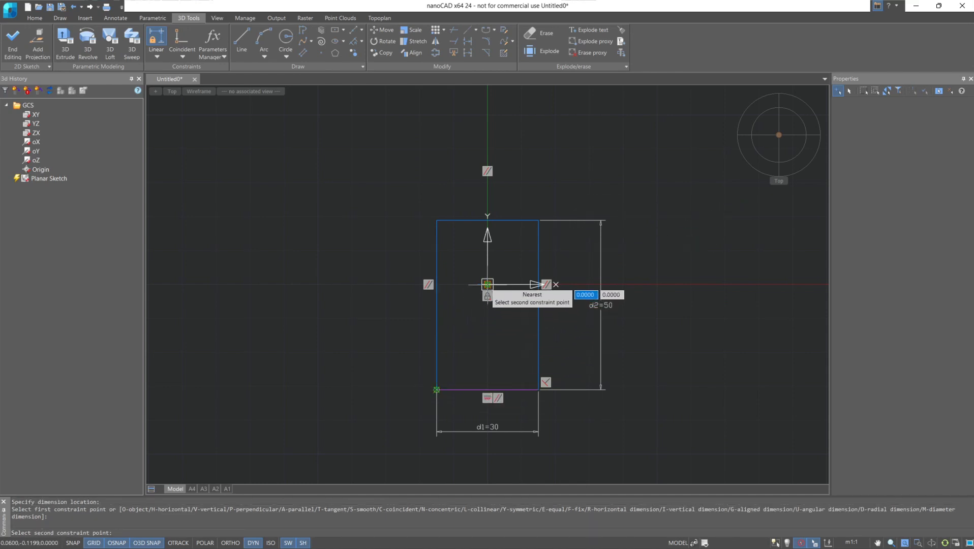
click(487, 284)
click(333, 287)
text(d3=d2/2)
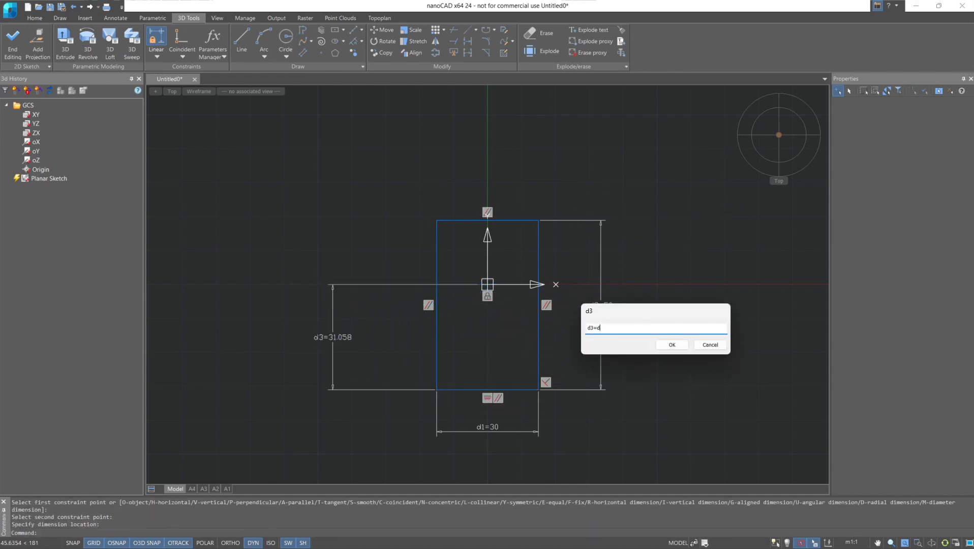
click(670, 345)
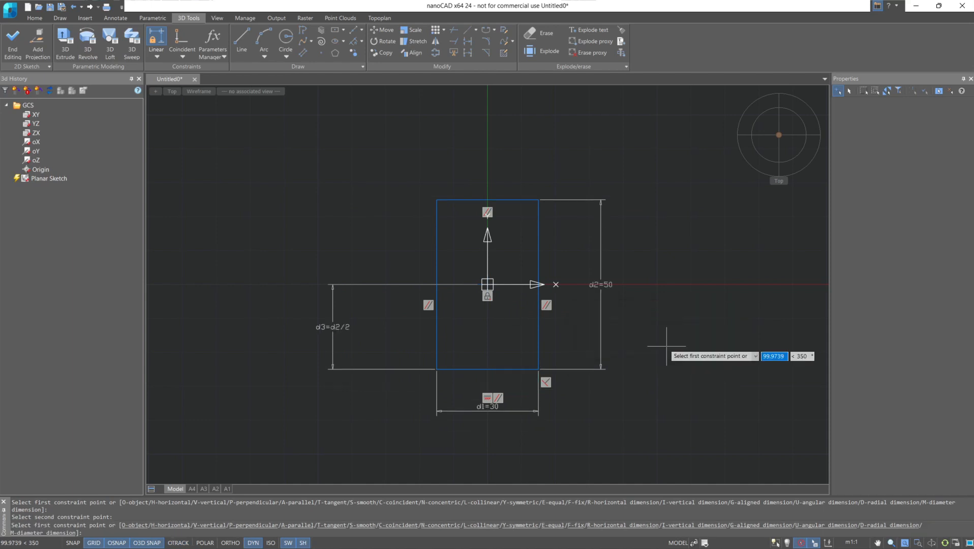
Constrain the horizontal distance from the origin to the rectangle's upper-right corner with the expression d4=d1/2, and end the dimensioning.
click(488, 284)
click(539, 200)
click(548, 152)
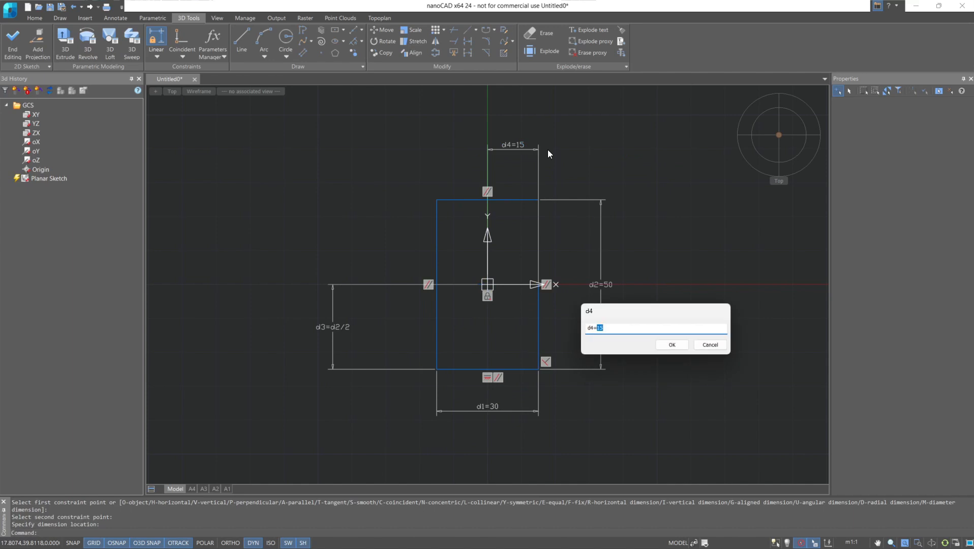
text(d1/2)
click(681, 342)
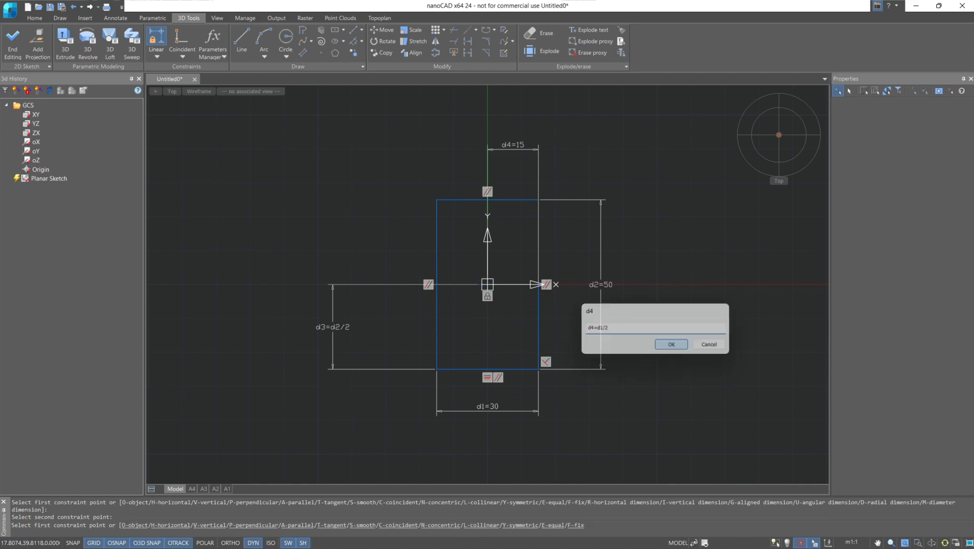
key(Escape)
Draw a circle of about 5.7 radius inside the rectangle near its upper-left corner and finish editing the sketch.
click(285, 38)
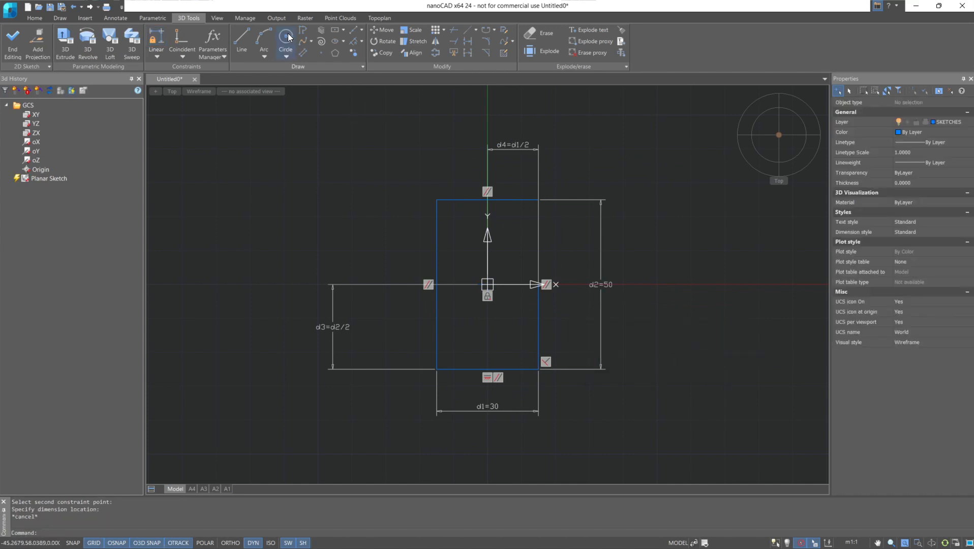
click(463, 231)
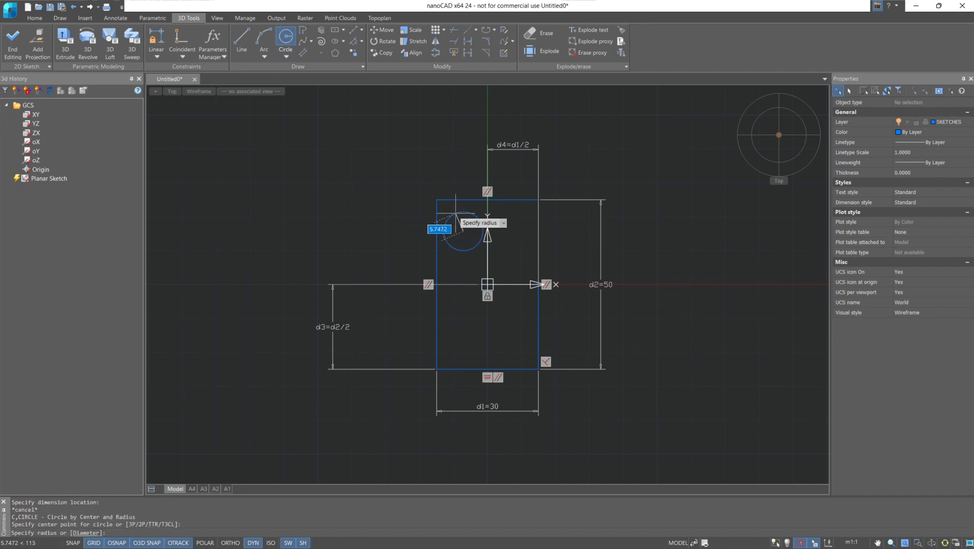
click(460, 213)
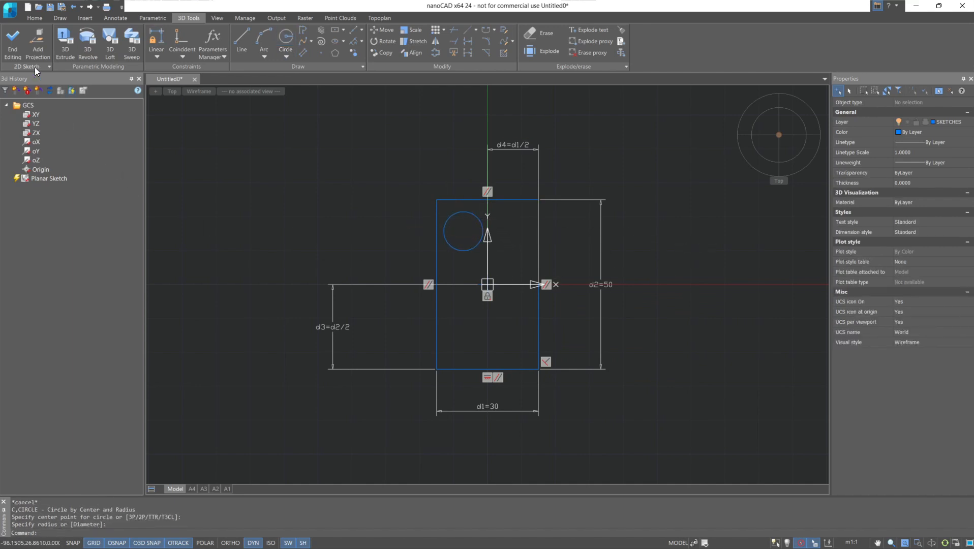
click(14, 46)
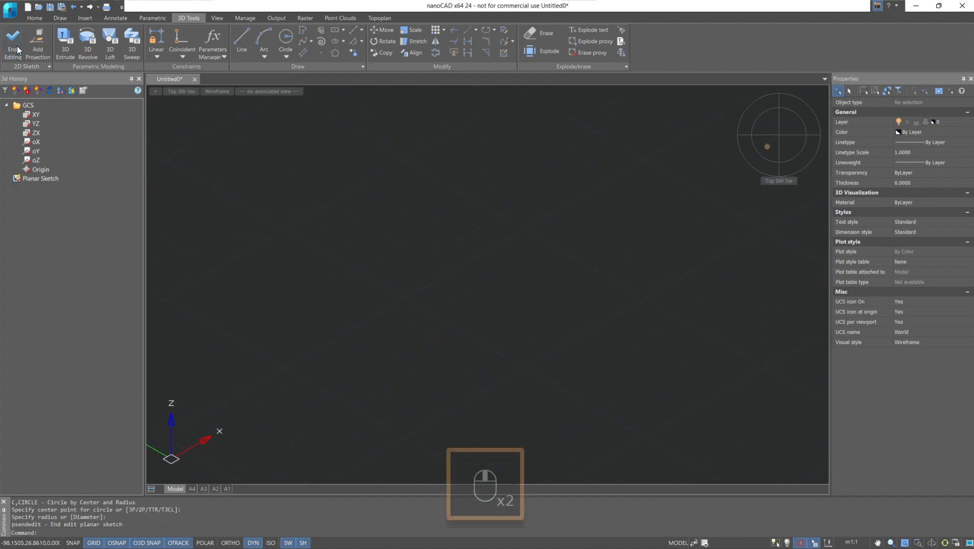
middle_click(408, 265)
middle_click(408, 266)
scroll(408, 266, down, 3)
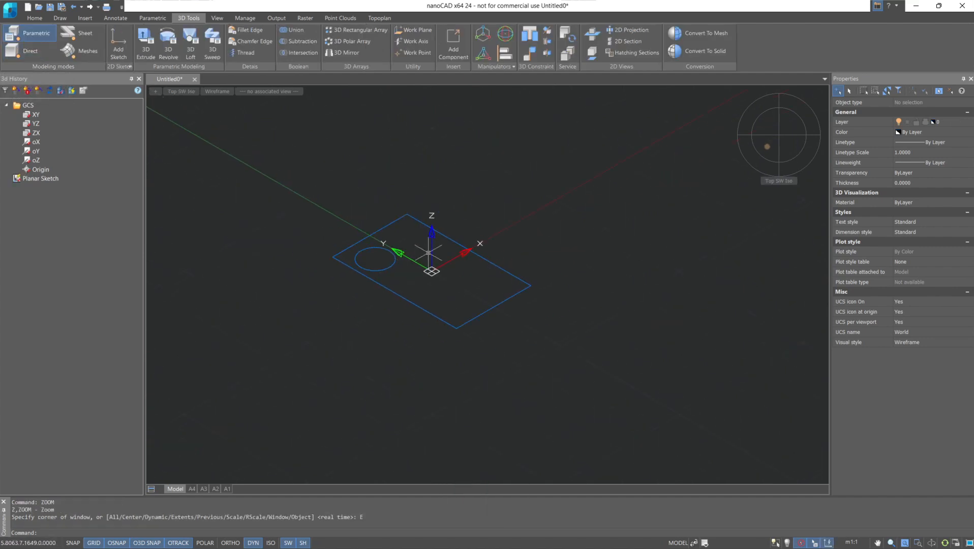
mouse_move(463, 238)
middle_down()
mouse_move(441, 320)
mouse_move(444, 286)
middle_up()
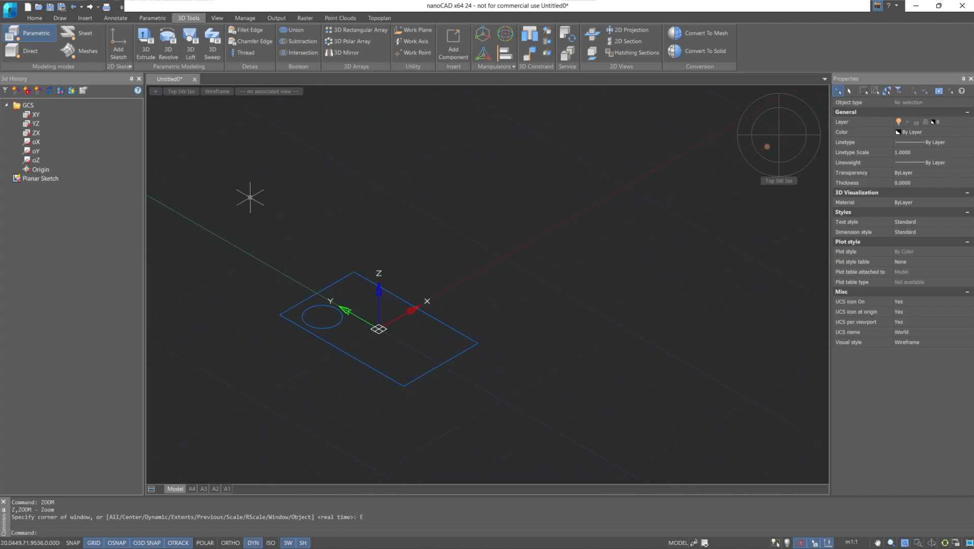
Try creating a freehand 3D box beside the sketch in direct modeling, then undo it and return to parametric modeling.
click(31, 51)
click(118, 35)
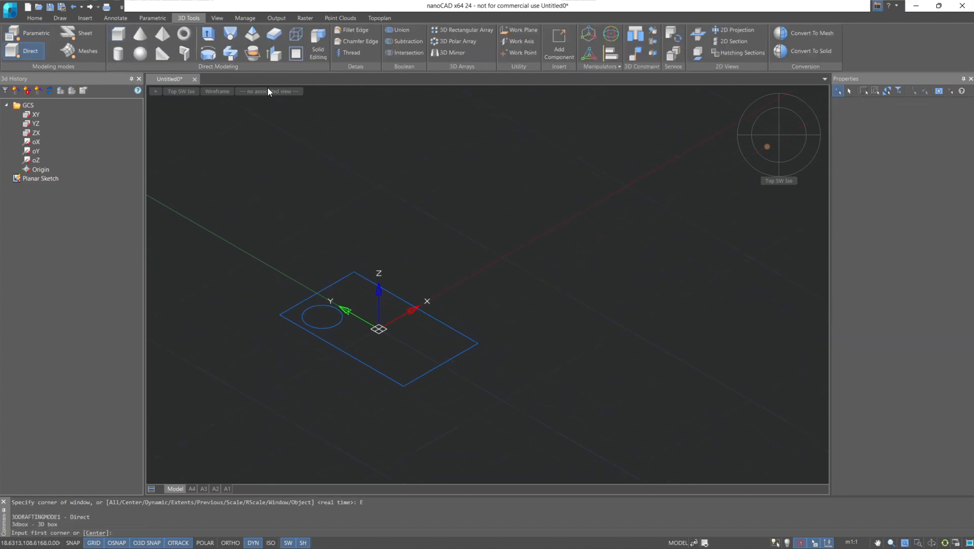
click(515, 304)
click(699, 299)
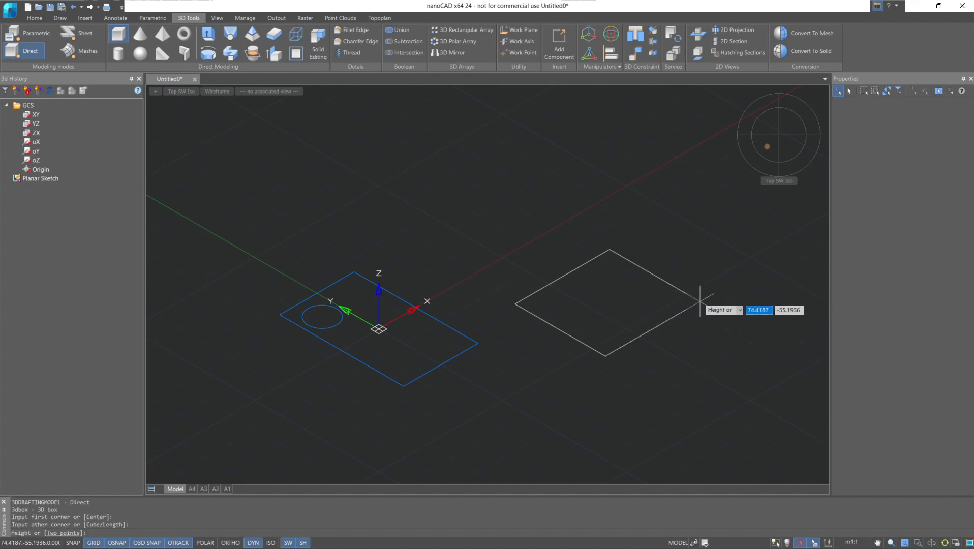
click(695, 205)
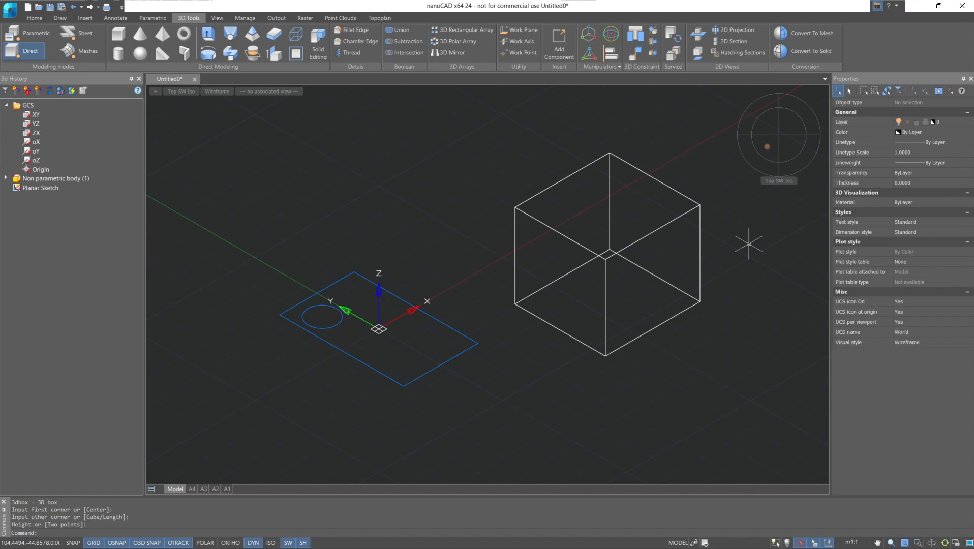
key(ctrl+z)
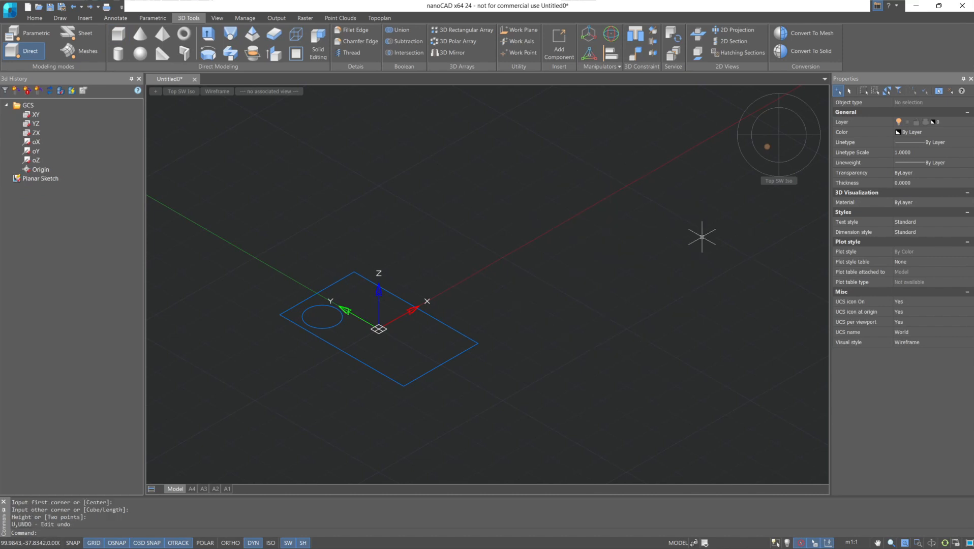
click(36, 32)
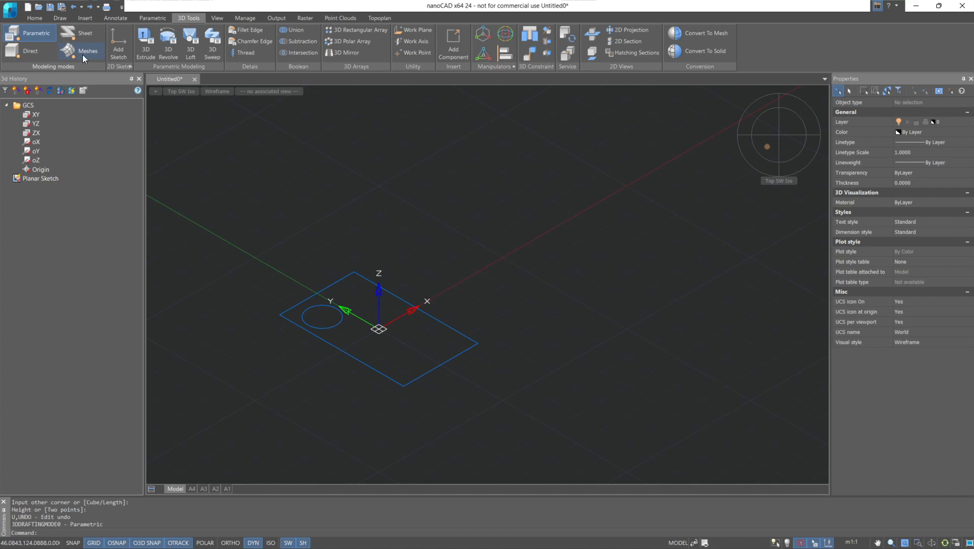
Start a 3D Extrude with the rectangular region around the circle as profile, trying the circle's region too and excluding it again.
click(140, 55)
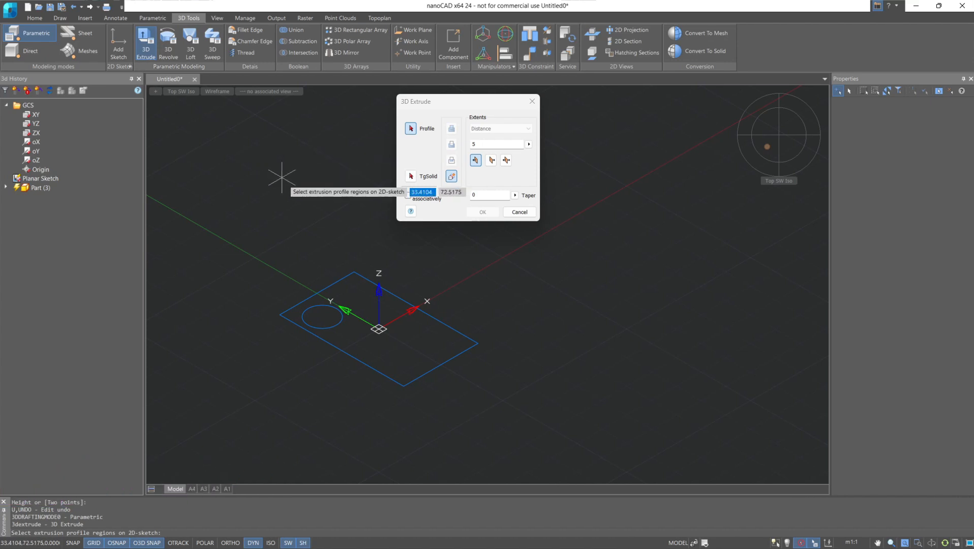
click(412, 341)
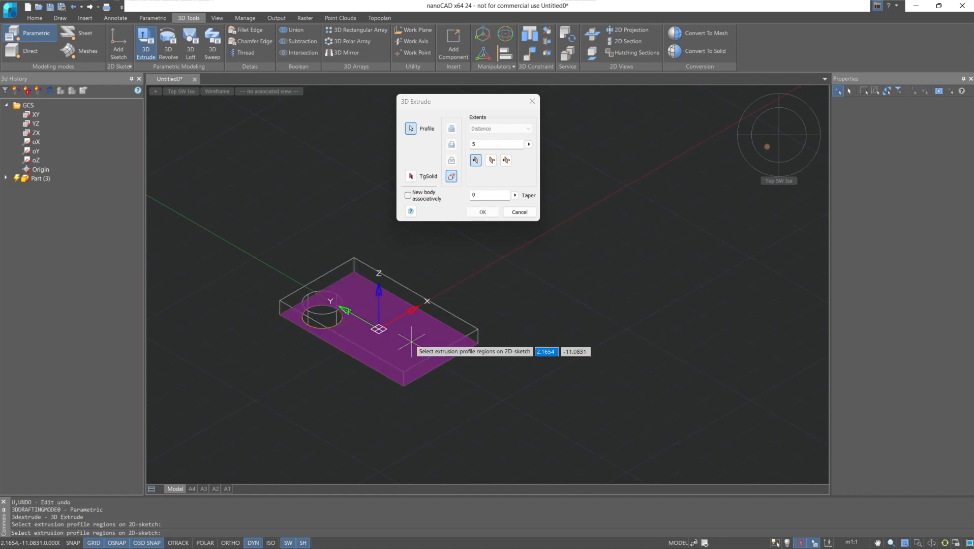
scroll(460, 293, up, 5)
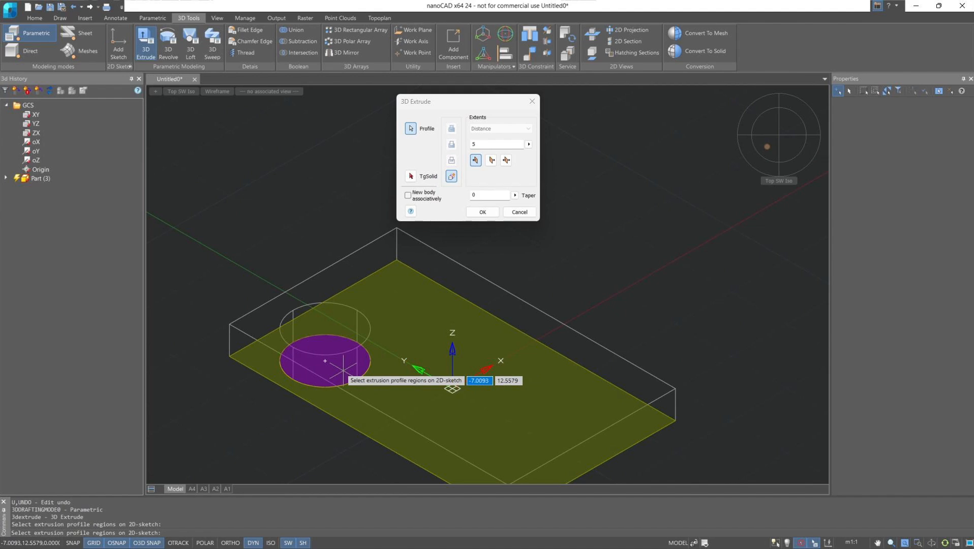
click(343, 369)
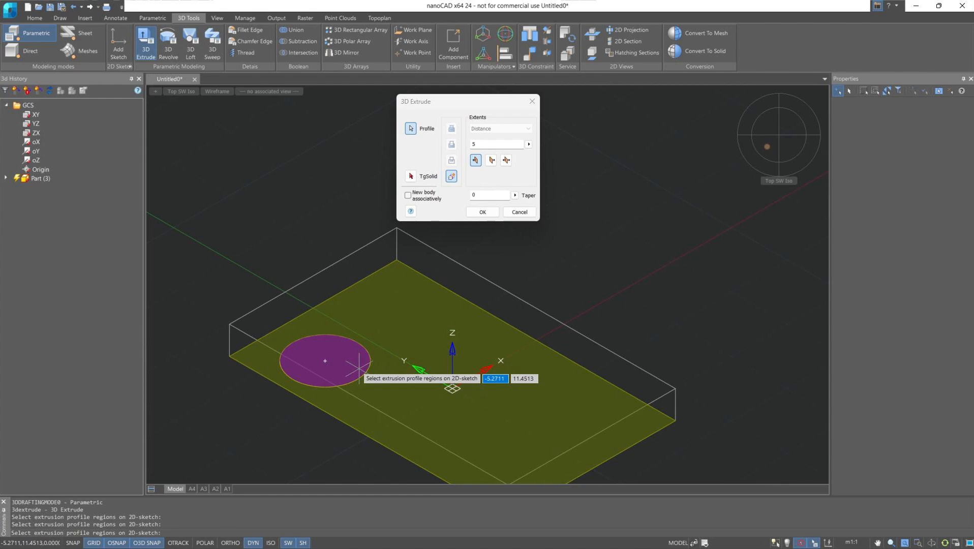
click(358, 367)
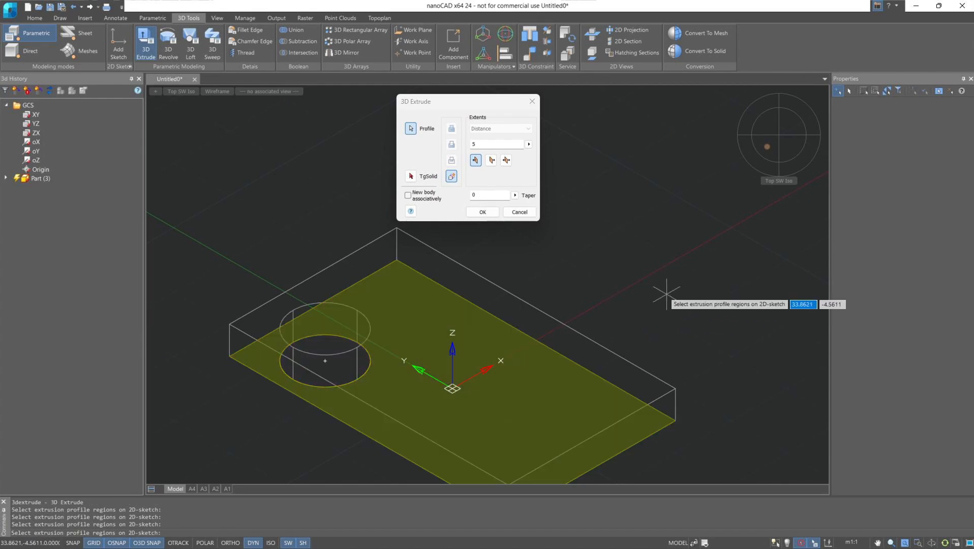
Try extruding the profile by a distance of 5 upward, downward and symmetrically about the sketch plane.
click(478, 163)
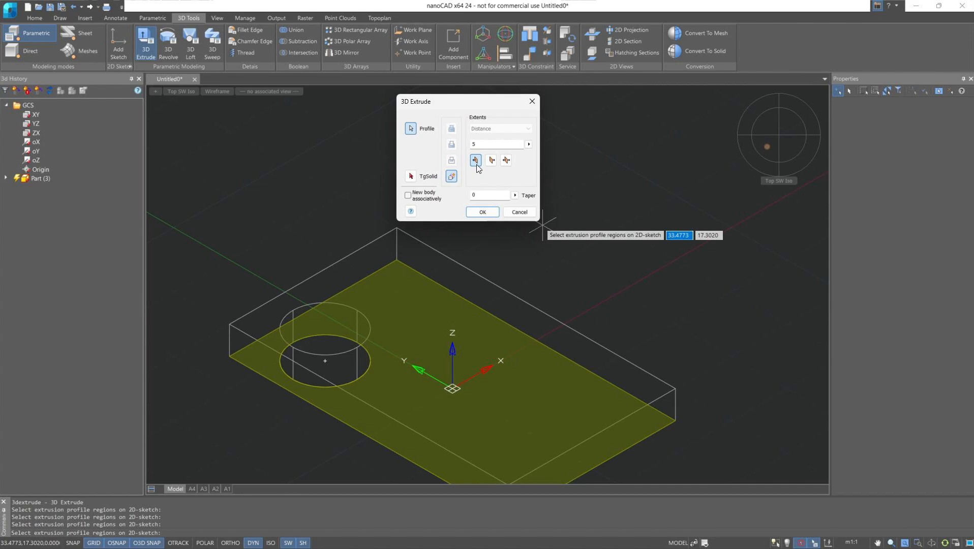
click(491, 160)
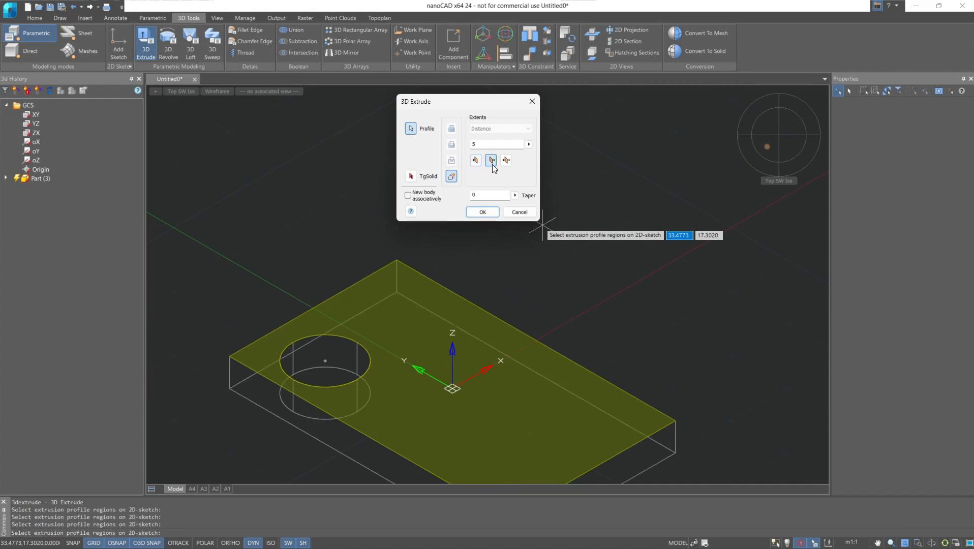
middle_drag(585, 301, 559, 235)
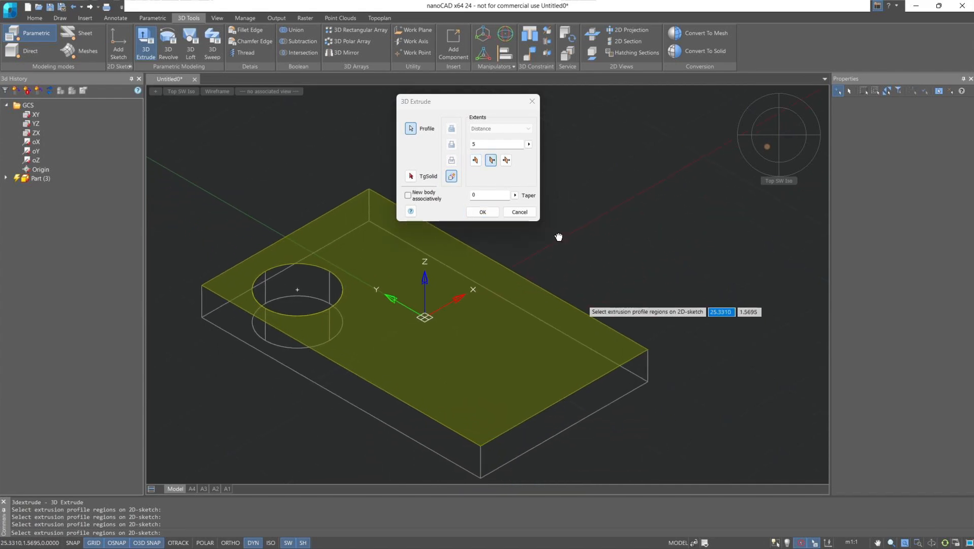
click(510, 160)
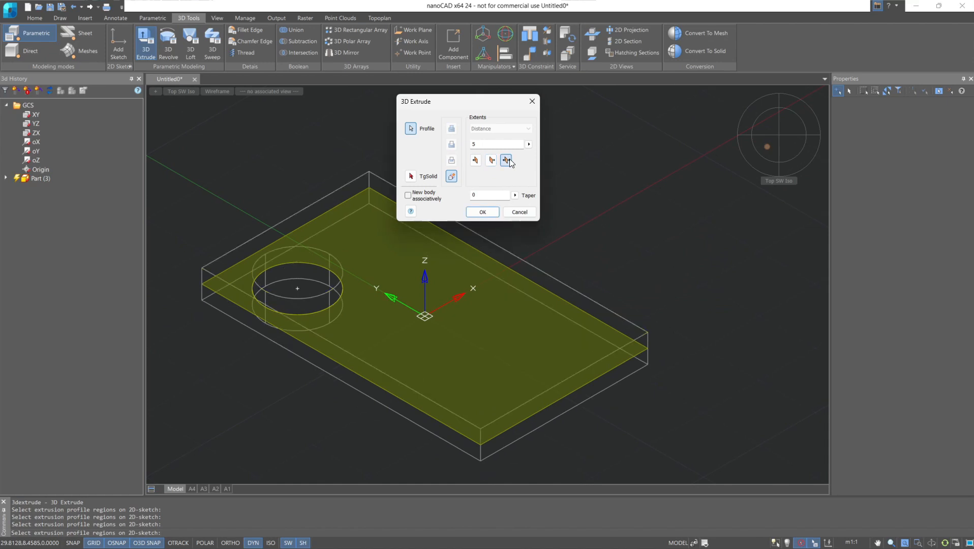
Extrude the profile downward by 5 with a taper of 15 and display the model as Shaded with edges.
double_click(495, 194)
text(15)
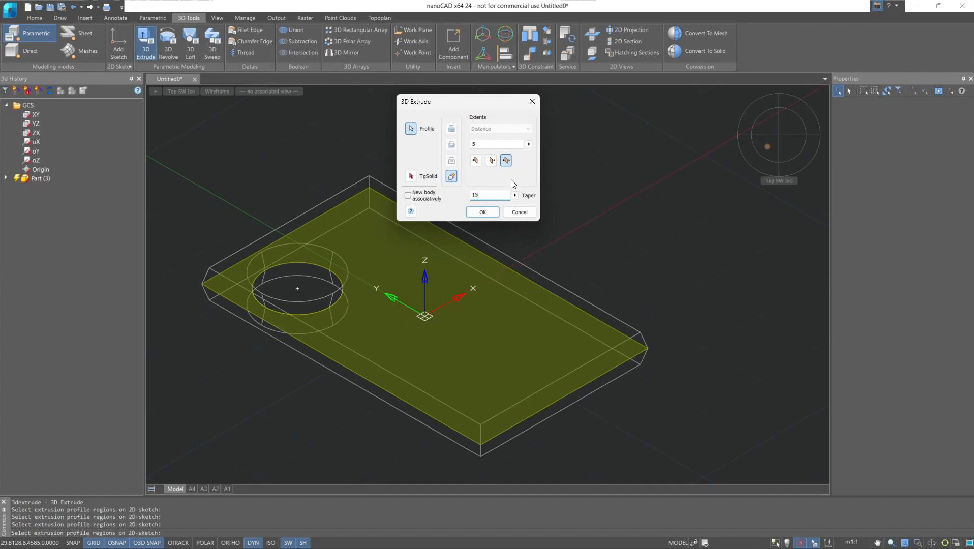
click(477, 160)
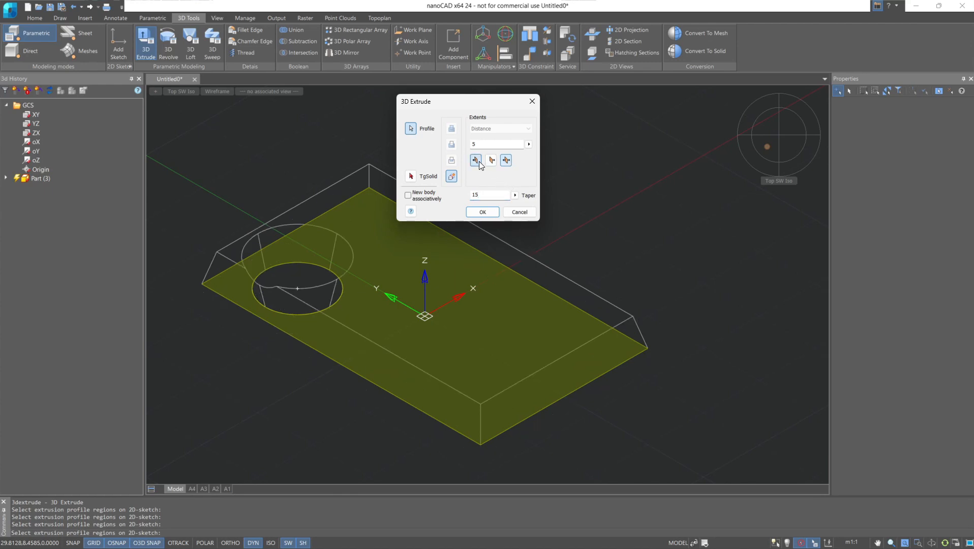
click(490, 161)
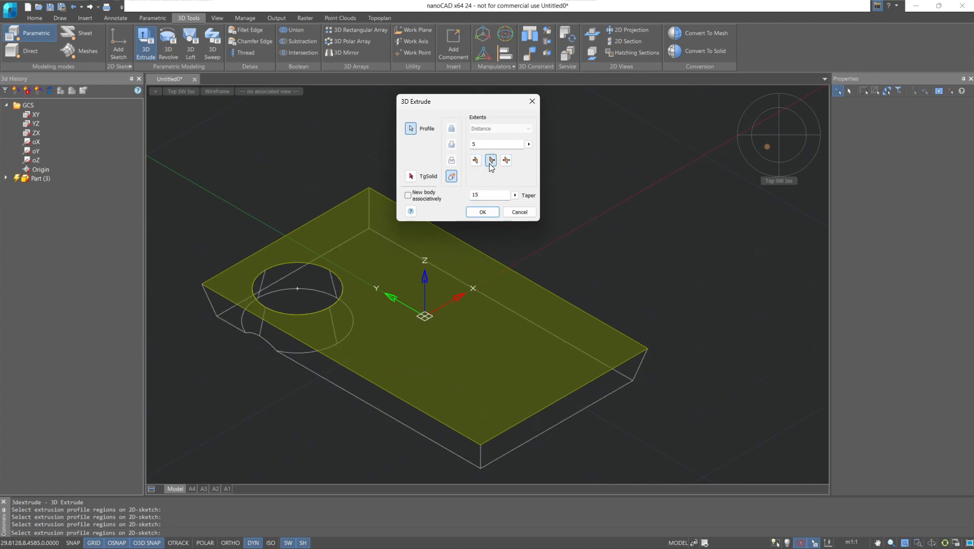
click(483, 211)
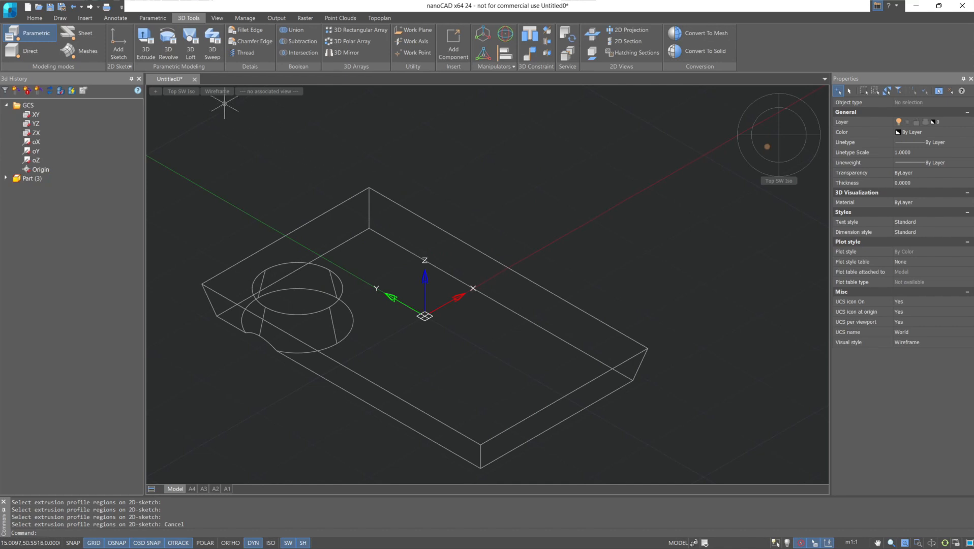
click(216, 92)
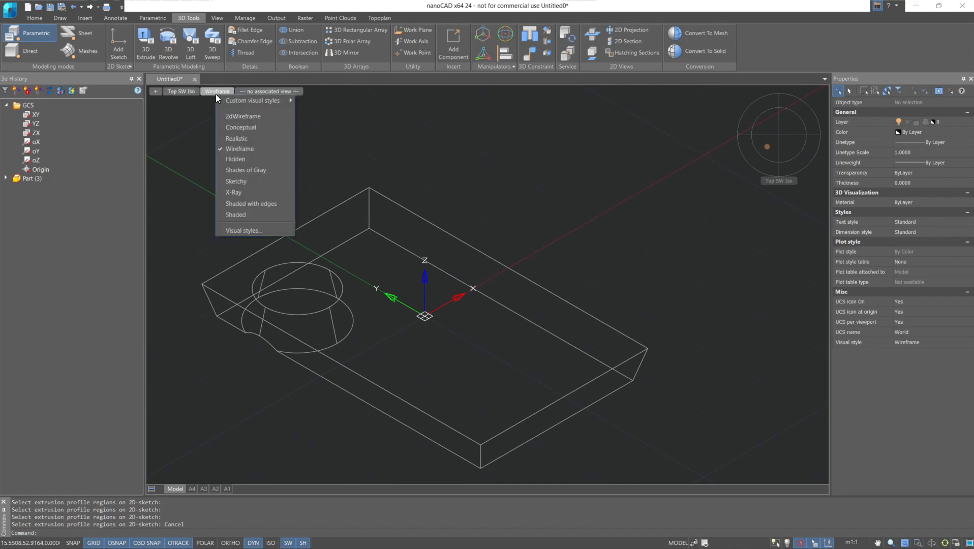
click(243, 204)
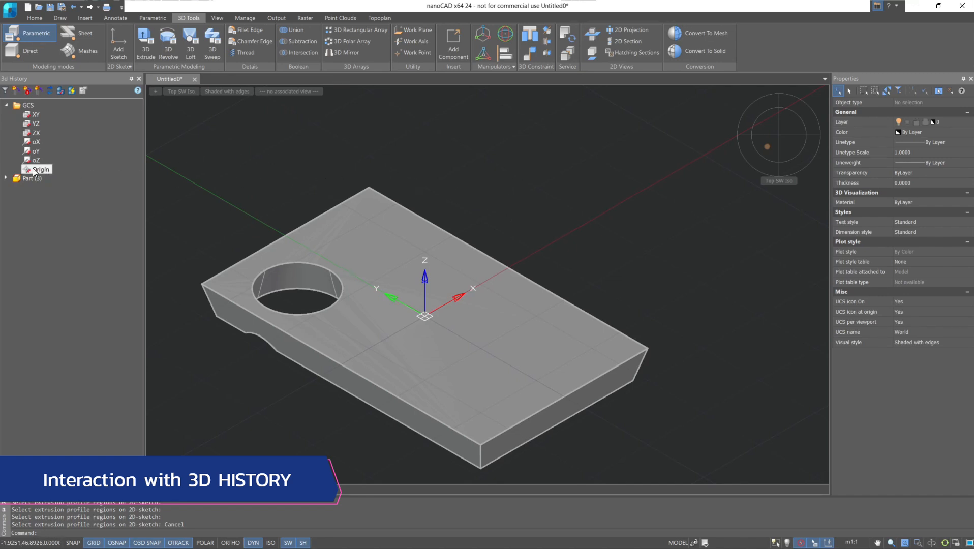
Hide the part through its 3D History entry and show it again.
click(23, 178)
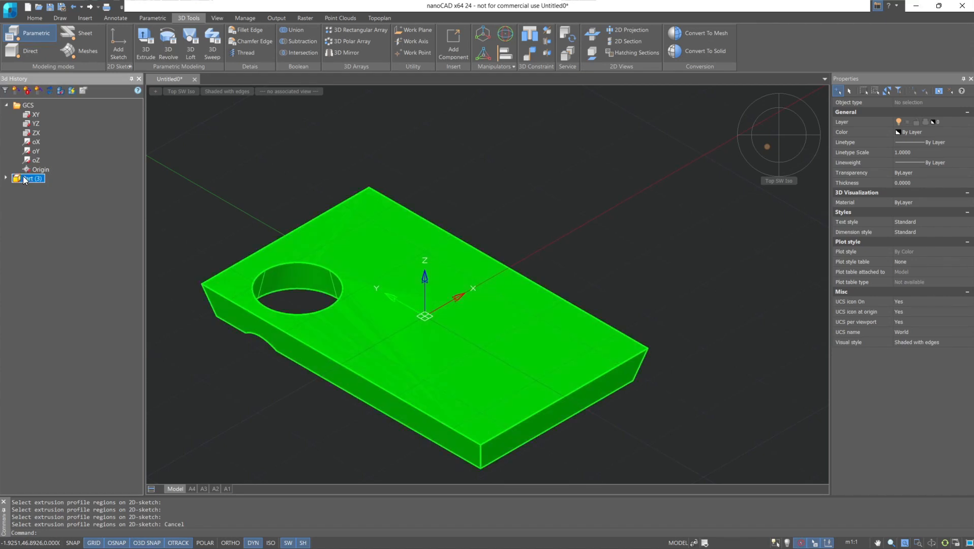
right_click(23, 177)
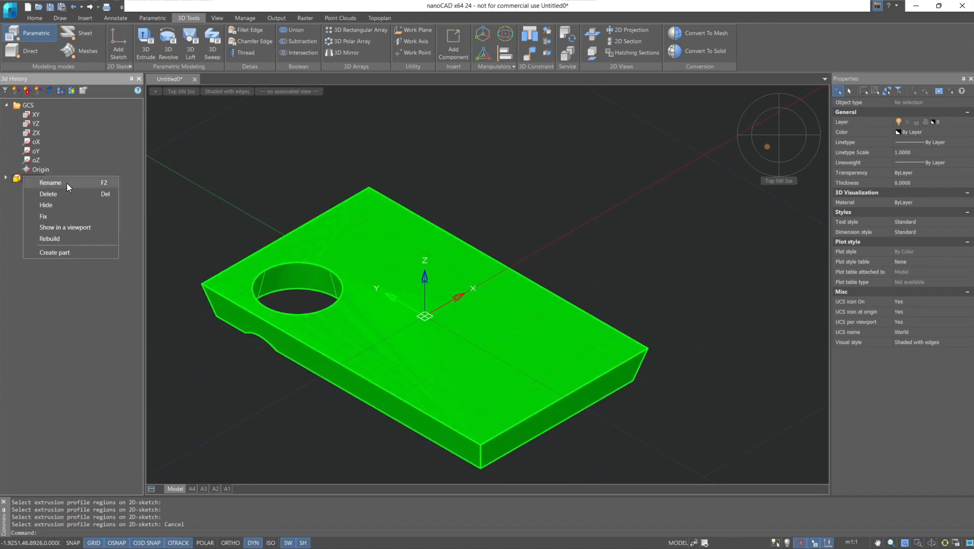
click(84, 206)
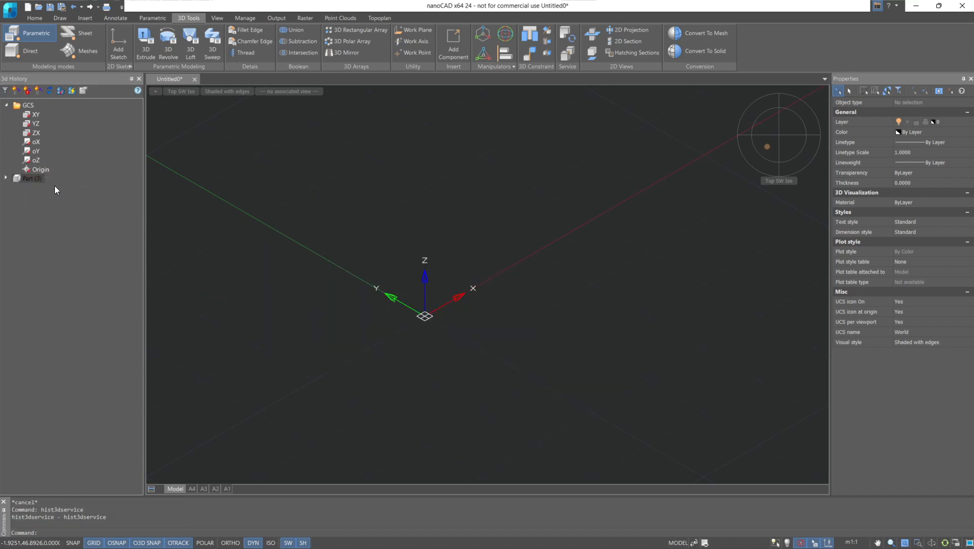
right_click(43, 178)
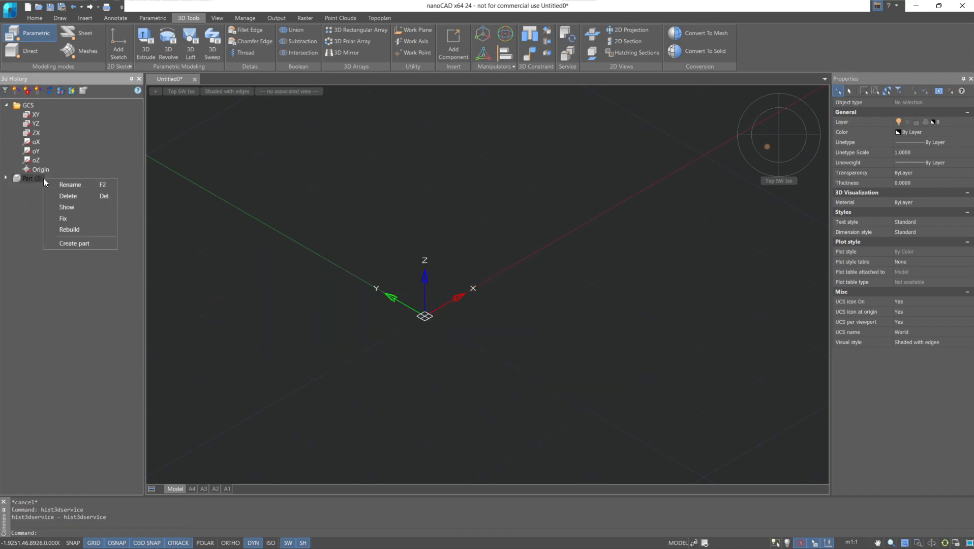
click(92, 207)
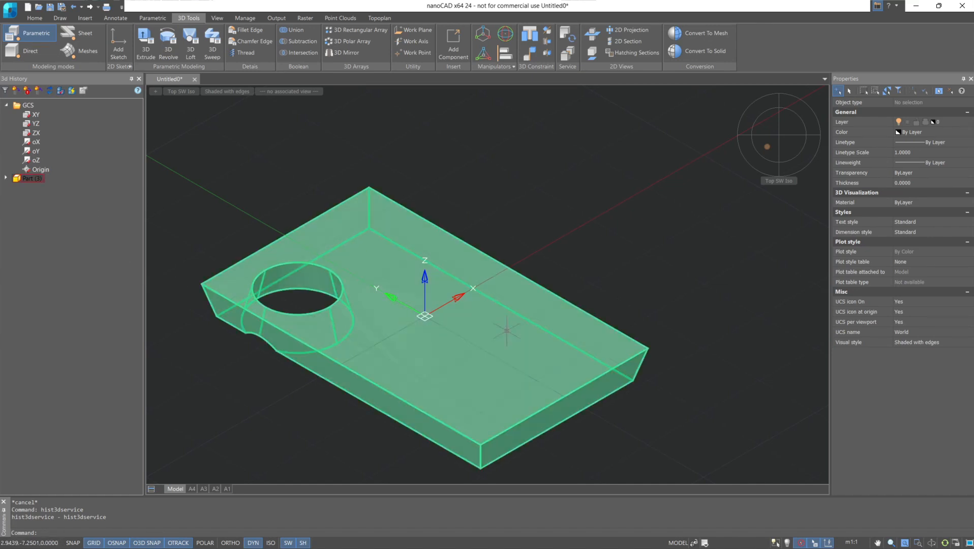
Try moving the plate away from the origin and undo the move.
click(507, 331)
drag(506, 331, 619, 249)
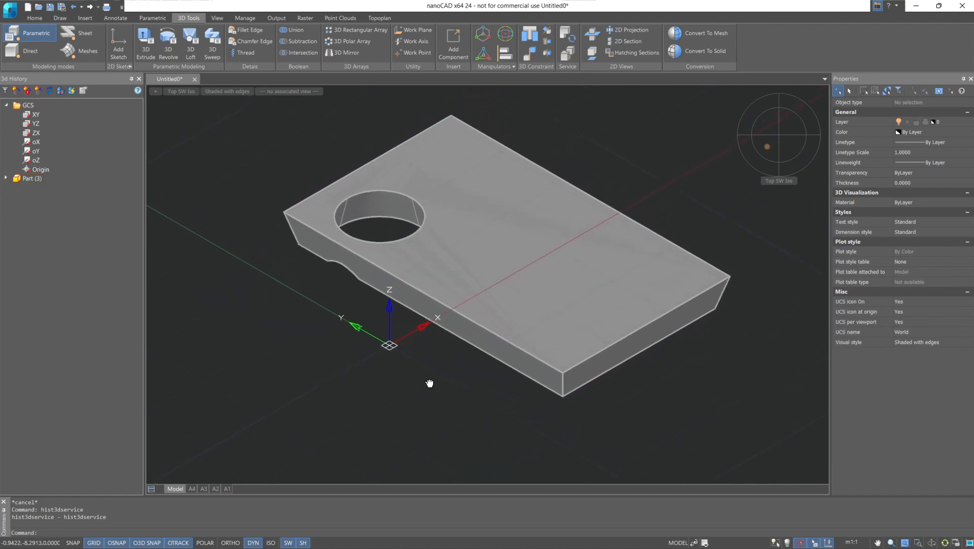
key(ctrl+z)
Fix the part in place through its 3D History entry and select the plate in the model.
click(32, 178)
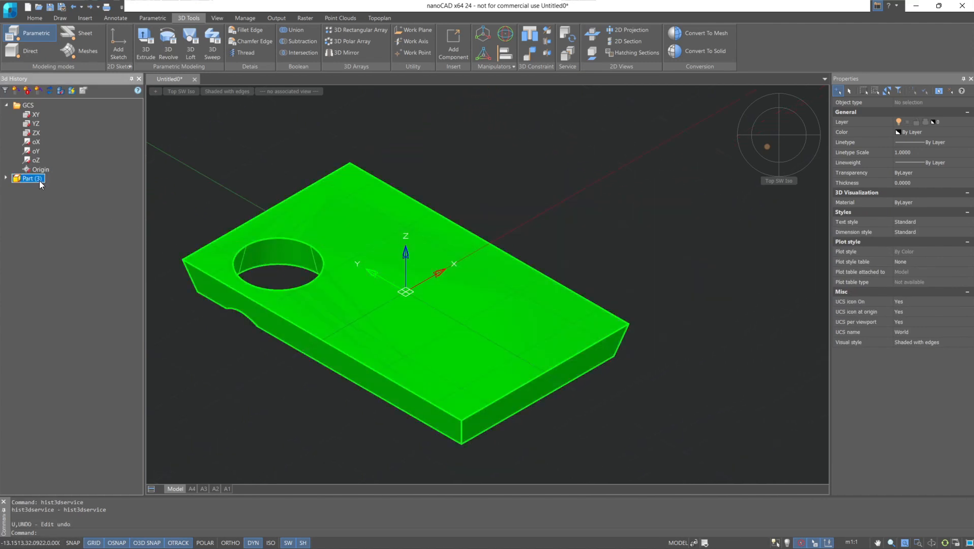
right_click(38, 179)
click(65, 226)
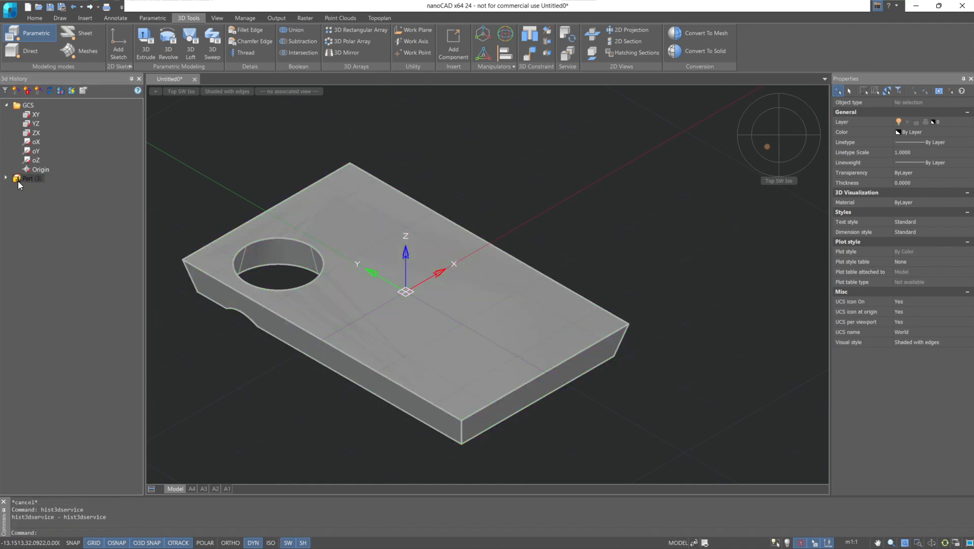
click(426, 307)
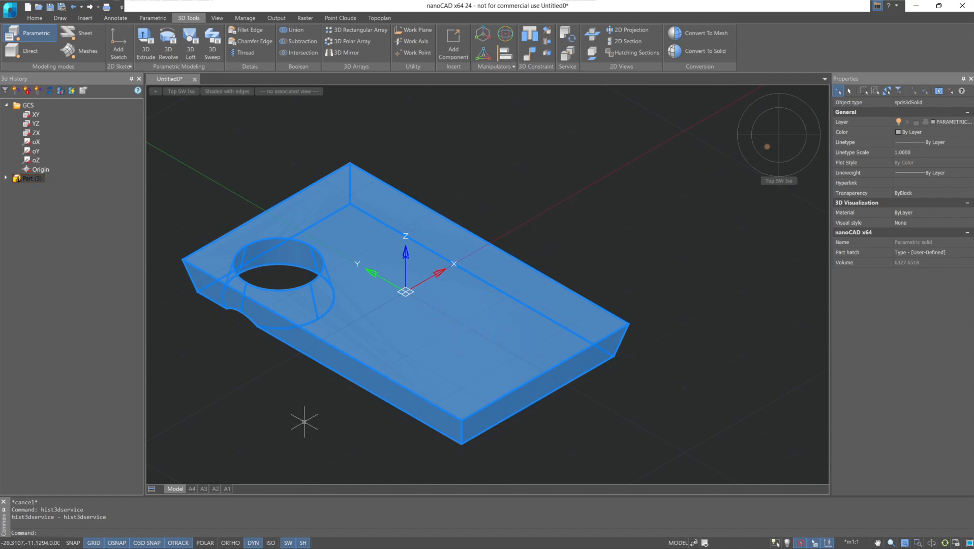
Move the plate out of sight and bring it back with the part's Show in a viewport command.
right_click(36, 181)
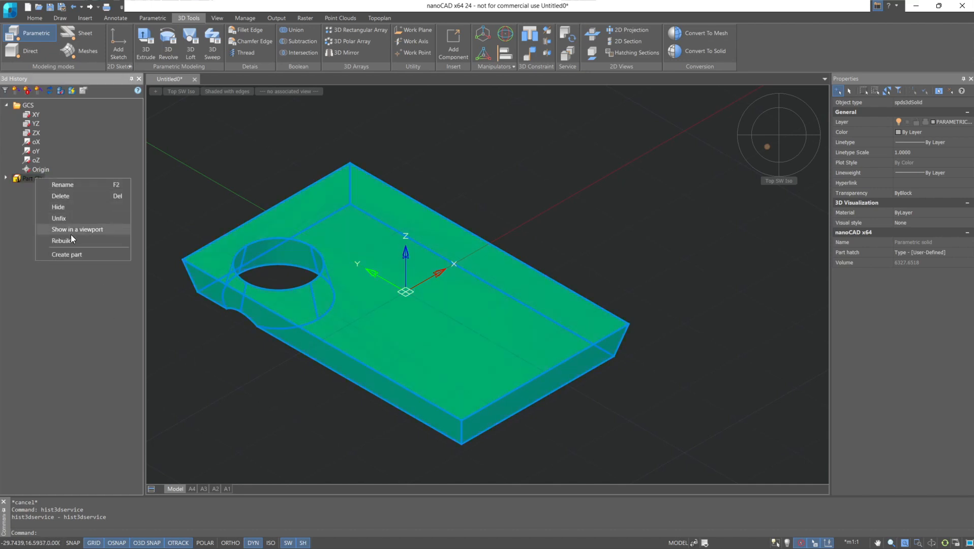
click(530, 207)
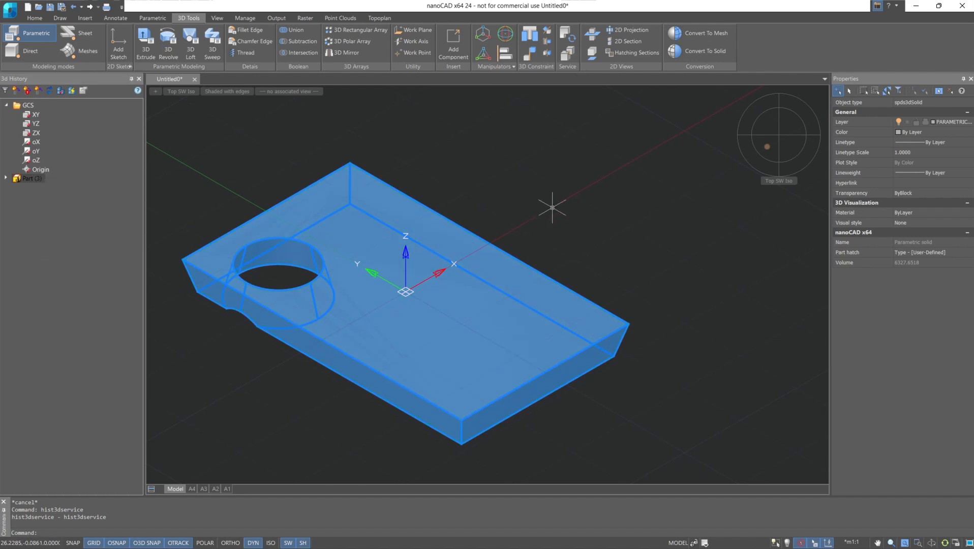
middle_drag(599, 222, 362, 263)
middle_drag(694, 230, 395, 259)
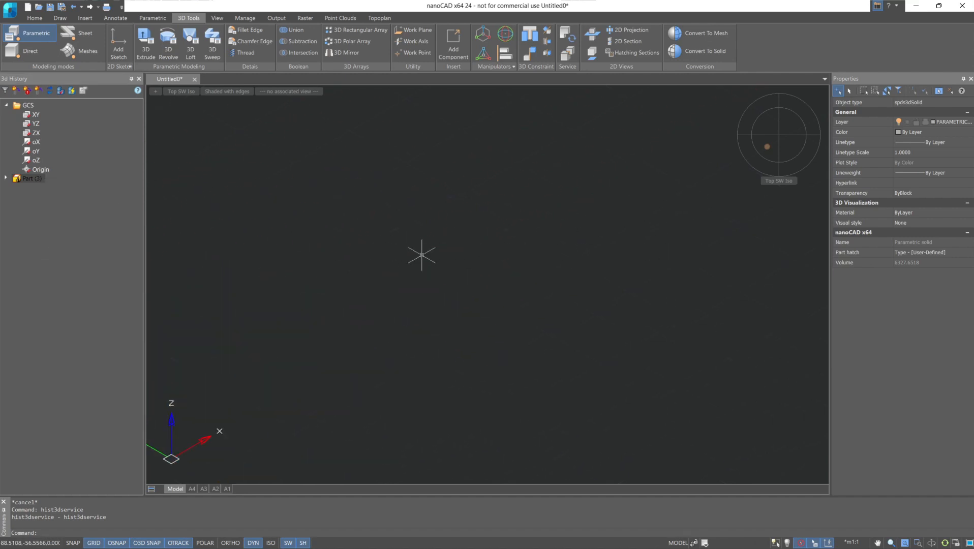
click(31, 179)
right_click(31, 179)
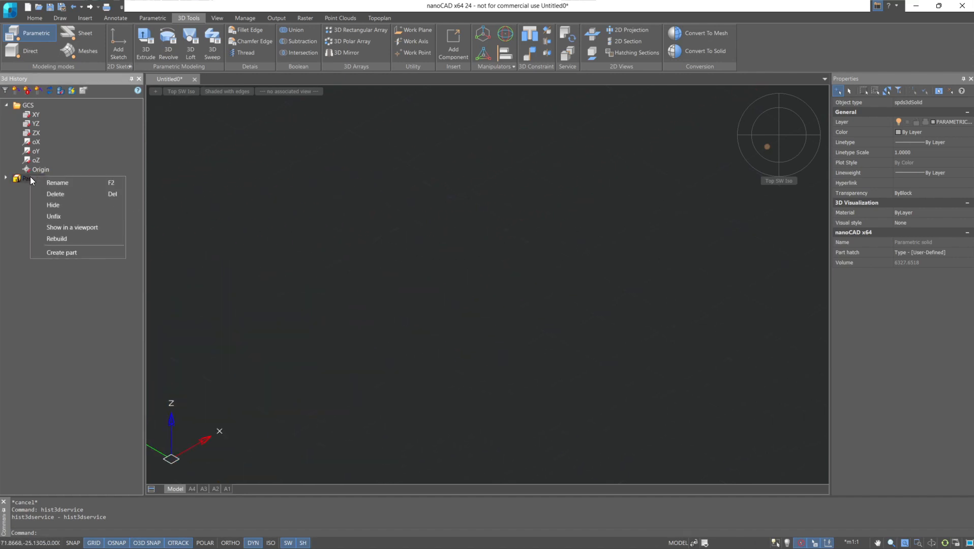
click(82, 228)
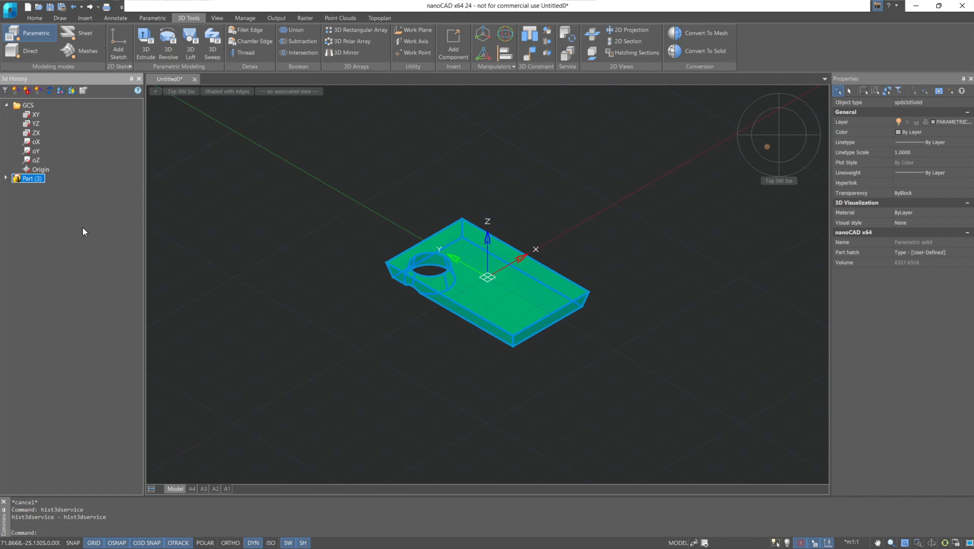
Edit the part's extrude feature in the 3D History to a distance of 9, taper 0 and upward direction.
click(5, 178)
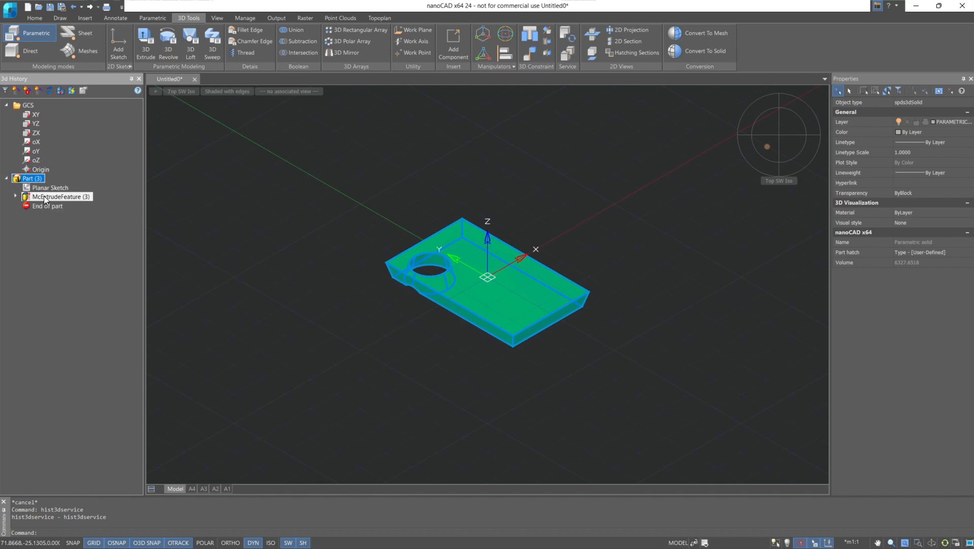
click(16, 196)
double_click(36, 199)
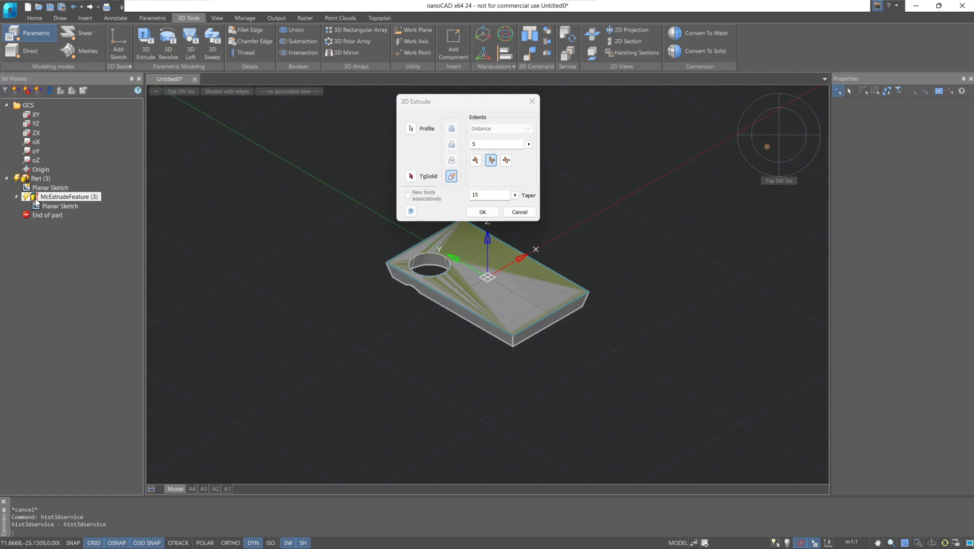
double_click(472, 145)
text(9)
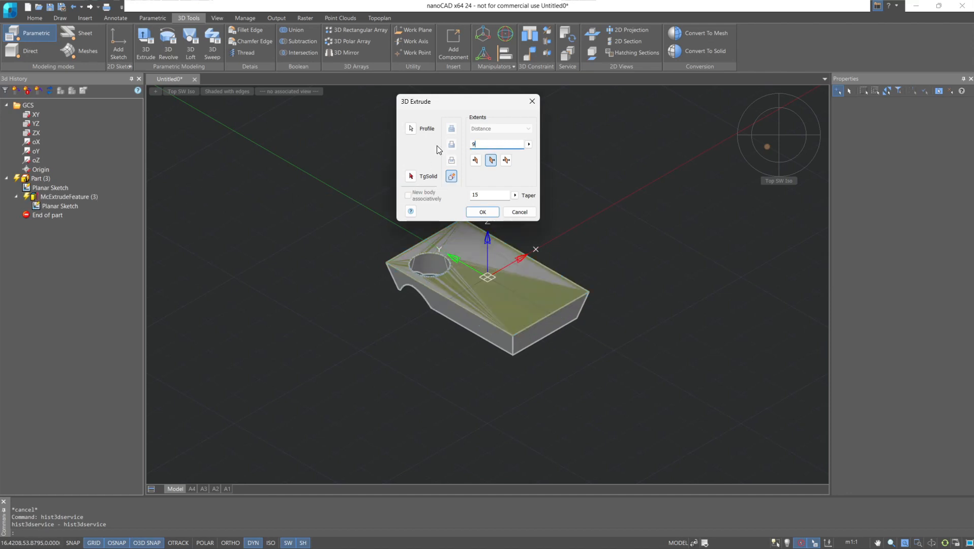
double_click(476, 195)
text(0)
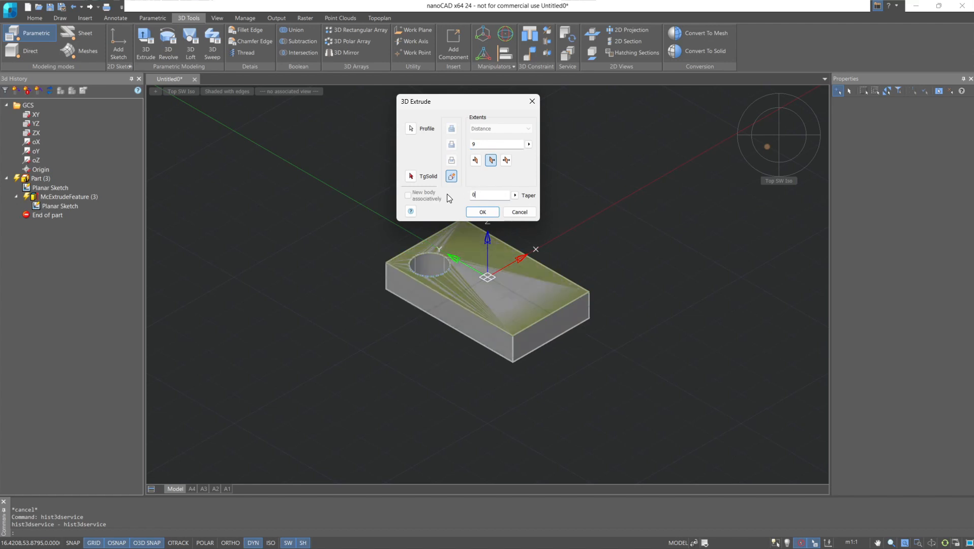
click(475, 160)
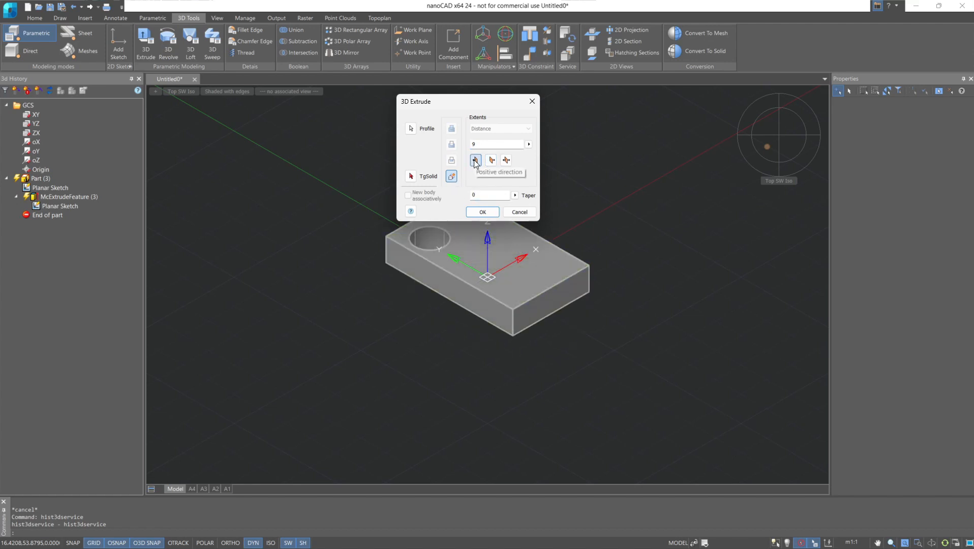
click(475, 213)
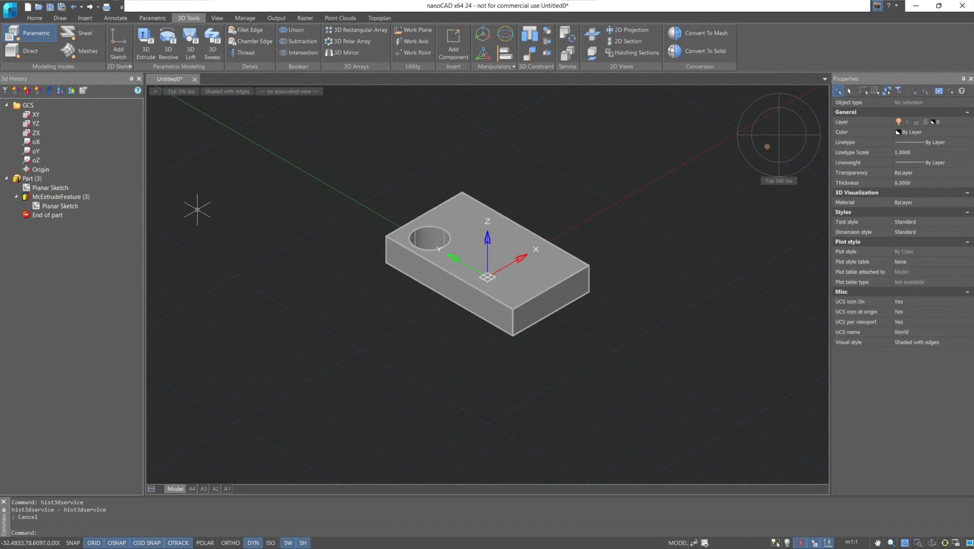
Open the extrusion's planar sketch for editing and set the rectangle's width d1 to 60 and height d2 to 120.
double_click(63, 208)
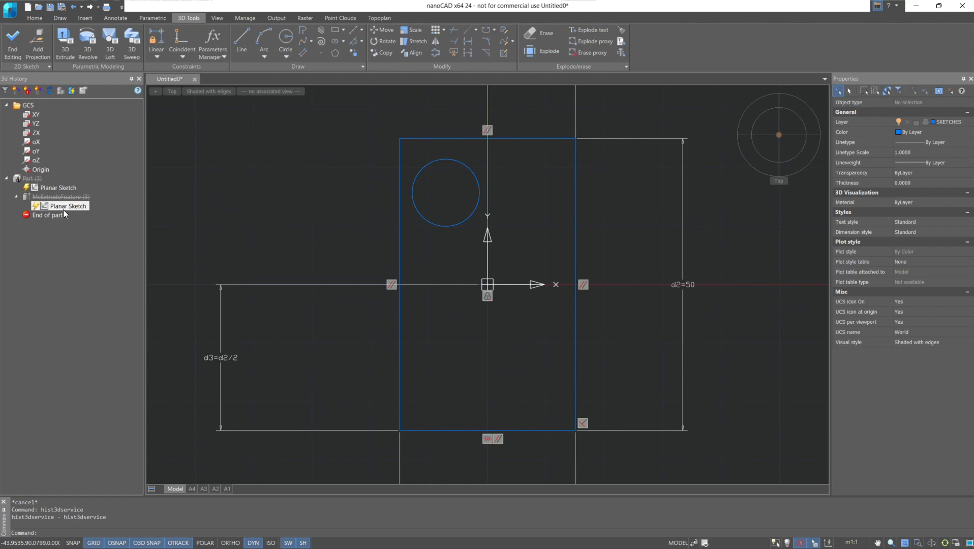
scroll(360, 195, down, 2)
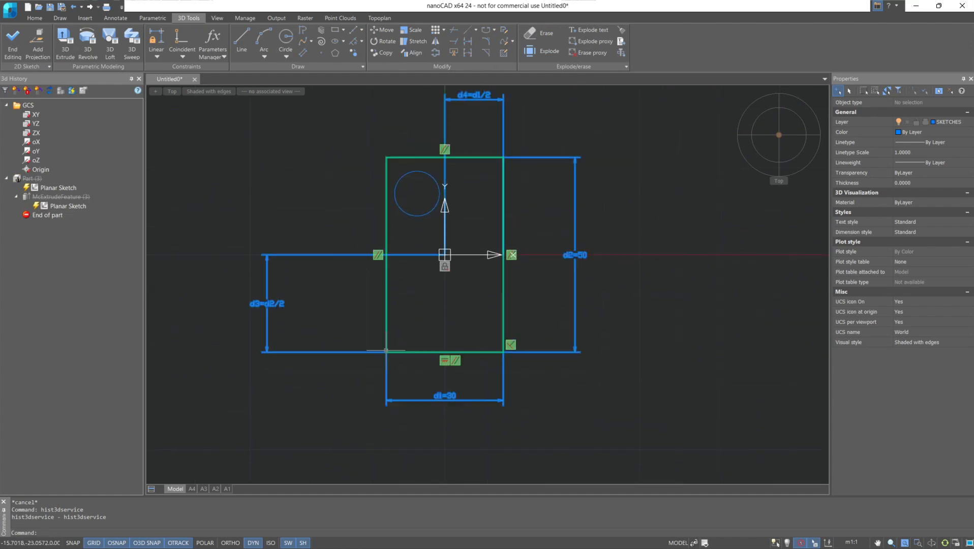
double_click(435, 397)
text(60)
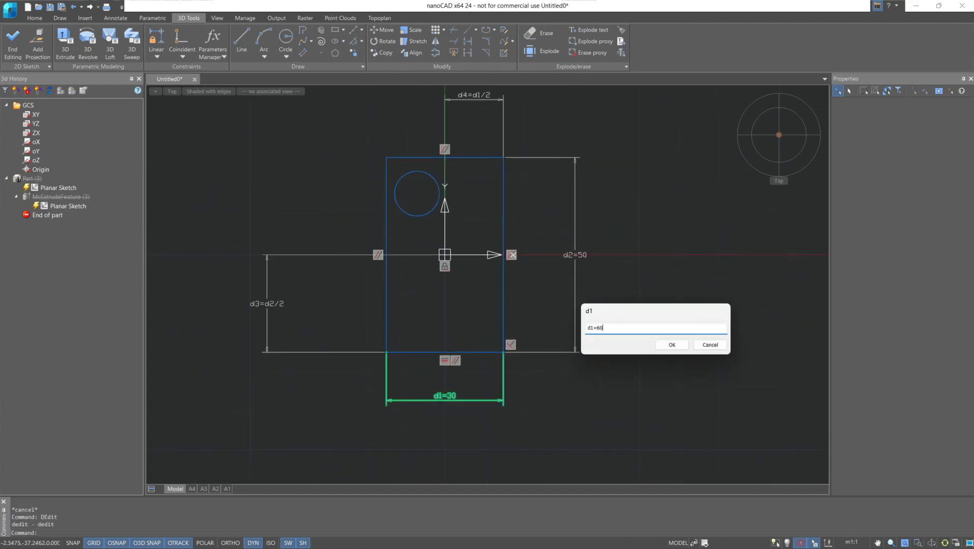
key(Return)
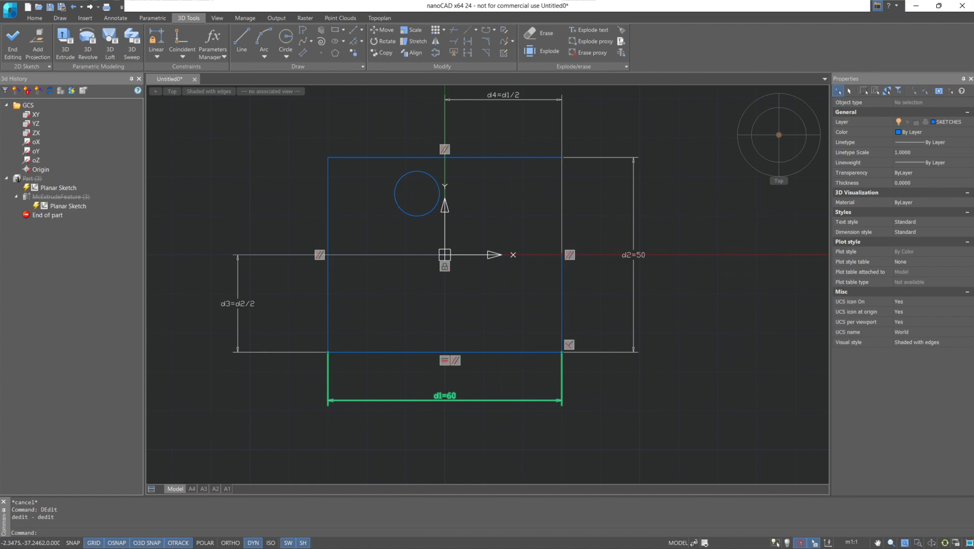
double_click(633, 256)
text(120)
key(Return)
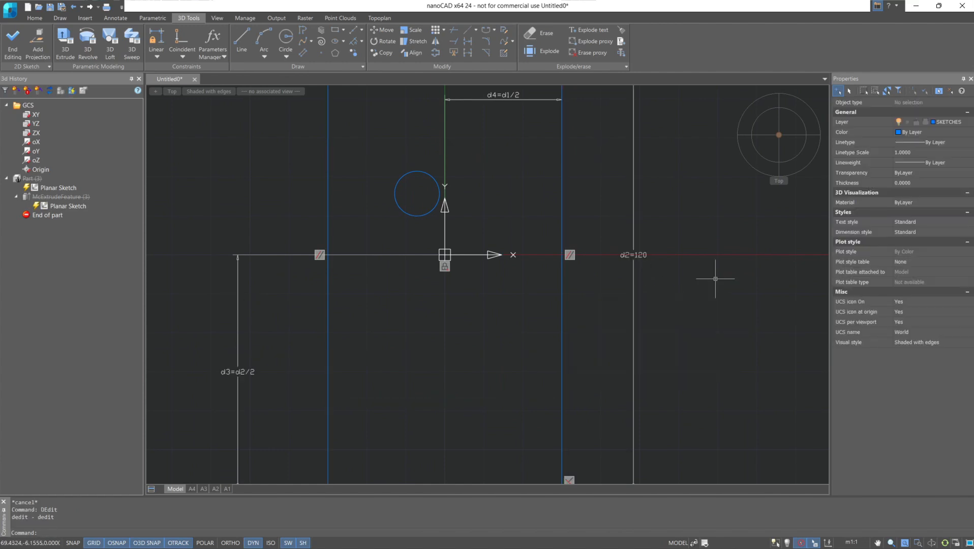
Finish editing the plate's sketch and add a new planar sketch on the ZX plane.
scroll(717, 276, down, 3)
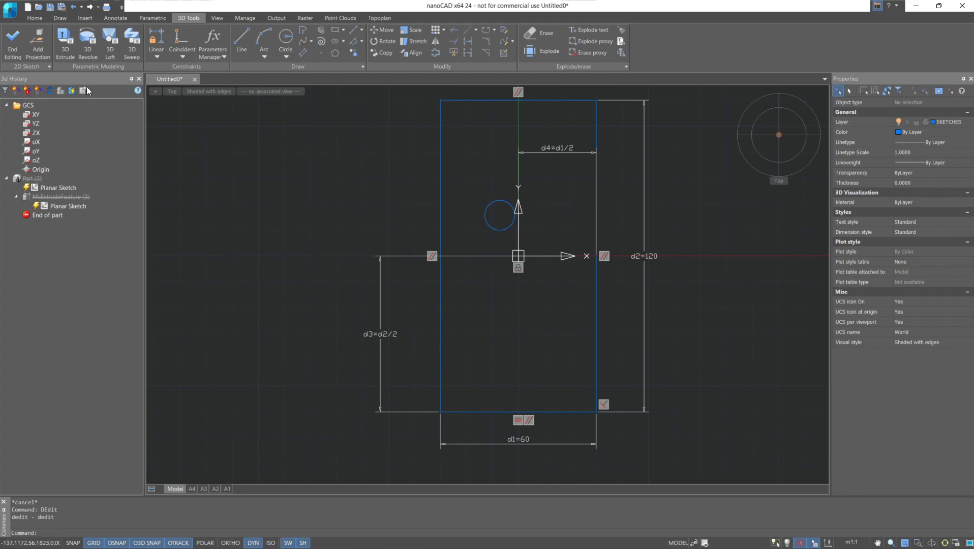
click(4, 40)
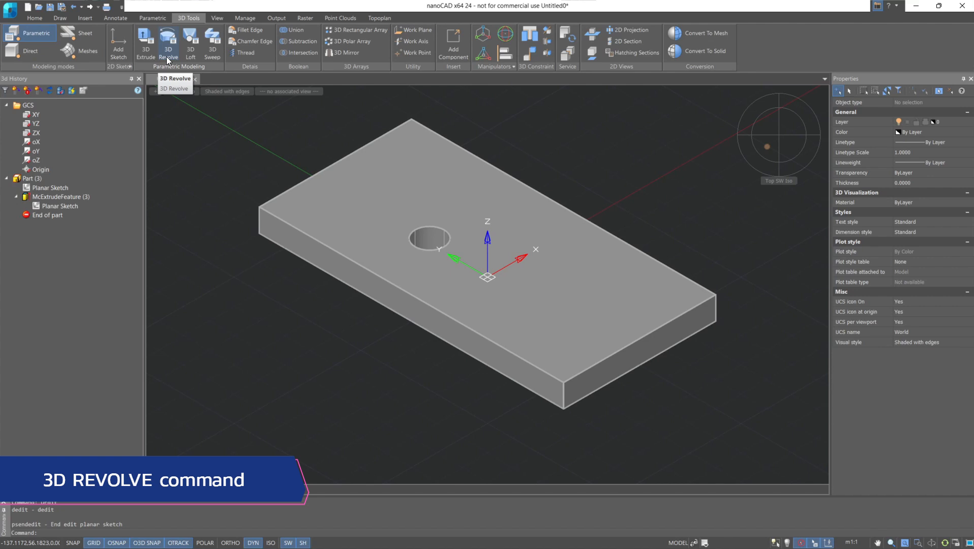
click(126, 52)
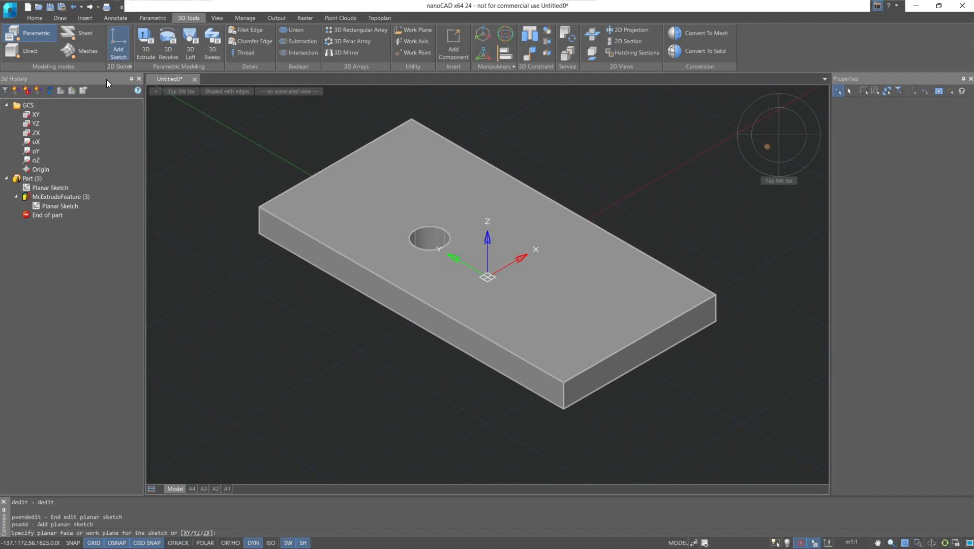
click(36, 133)
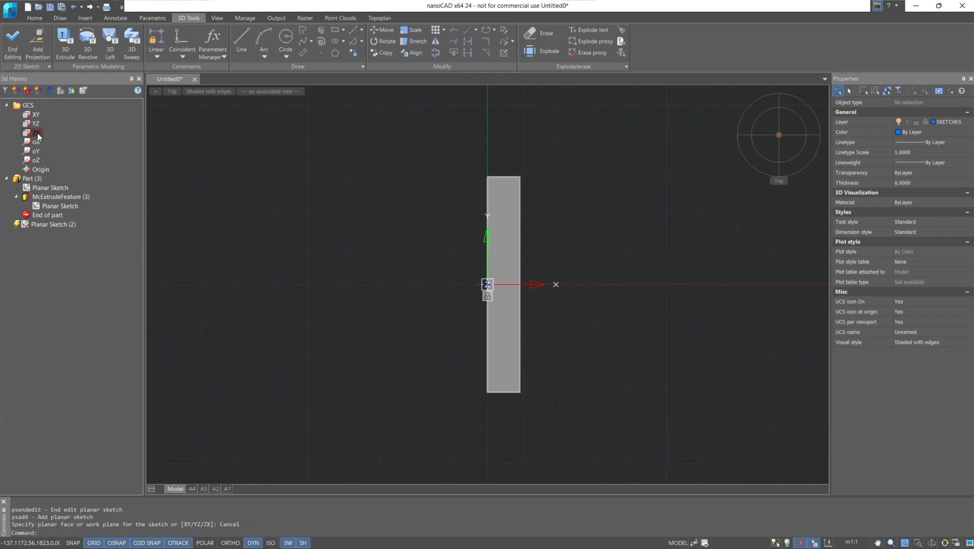
Hide the plate part through its 3D History entry.
click(30, 178)
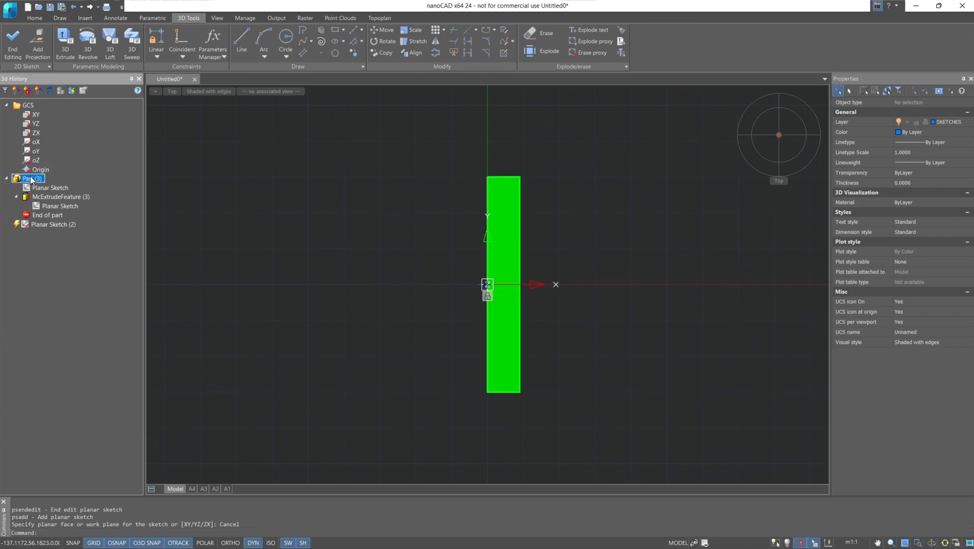
right_click(31, 179)
click(44, 204)
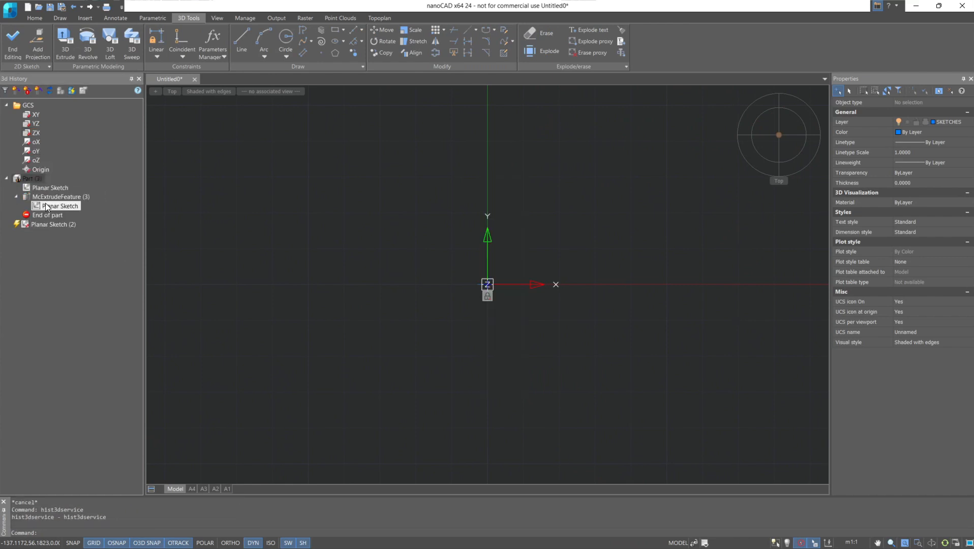
Draw a closed six-sided stepped polyline about 42.4 wide and 65.6 high, its upper section about 26.7 wide.
click(307, 31)
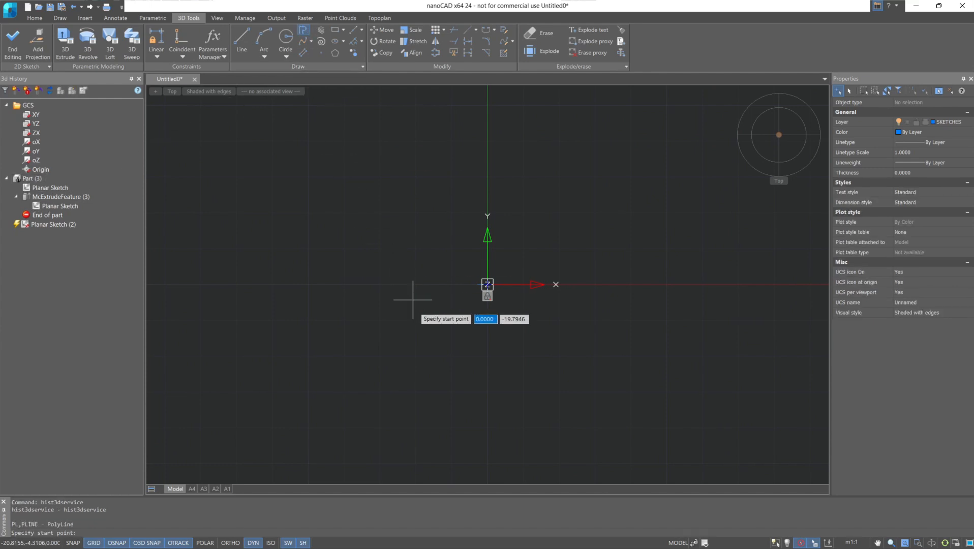
click(413, 379)
click(413, 144)
click(508, 144)
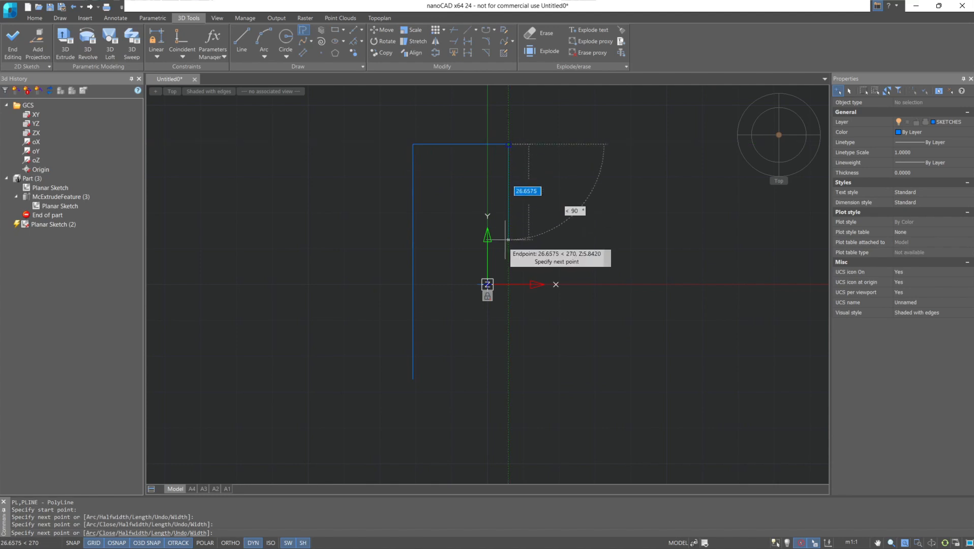
click(508, 237)
click(564, 238)
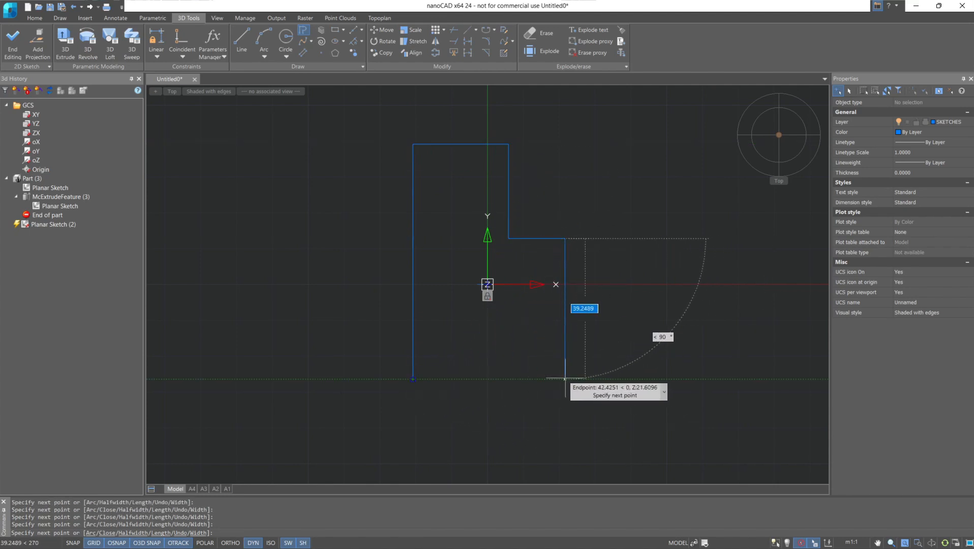
click(564, 379)
click(413, 378)
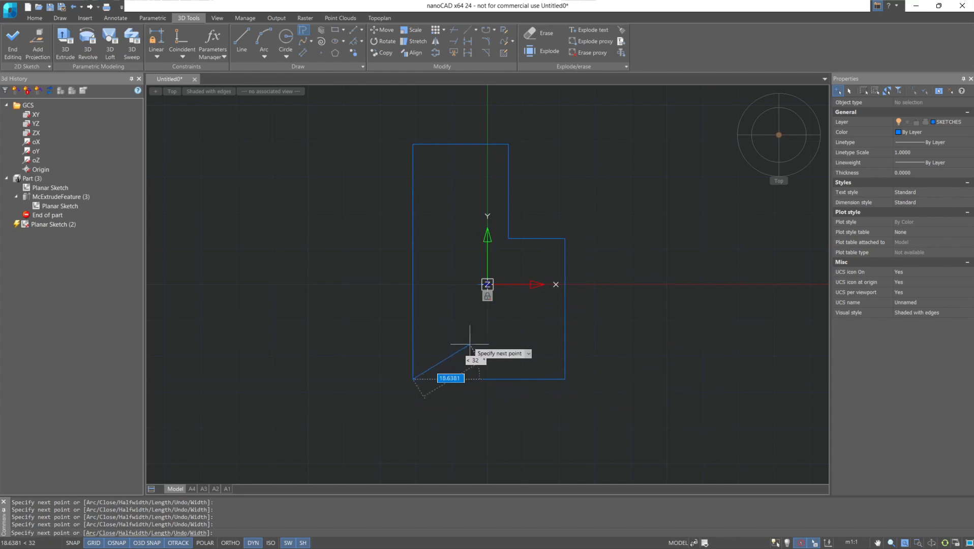
key(Escape)
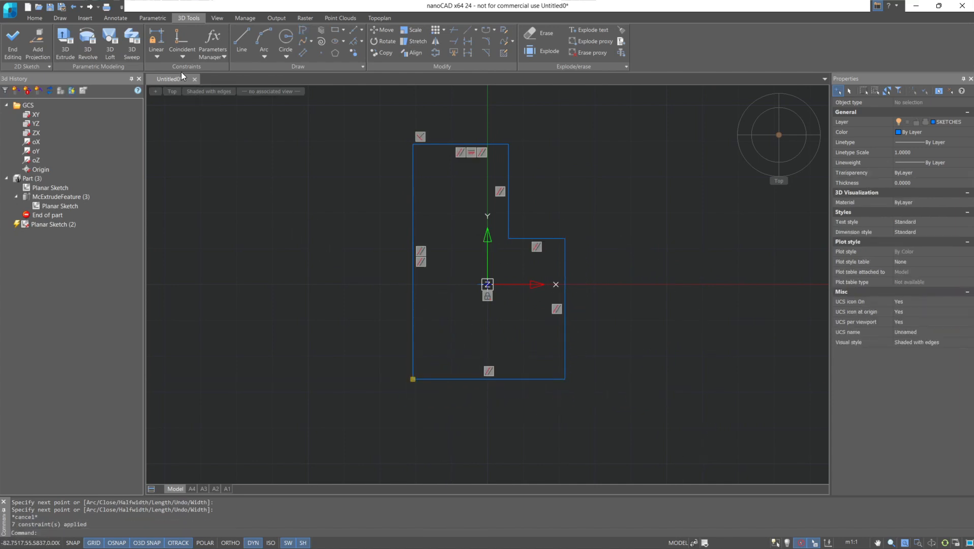
Add a linear dimensional constraint of 7 to the profile's bottom edge.
click(164, 55)
click(177, 84)
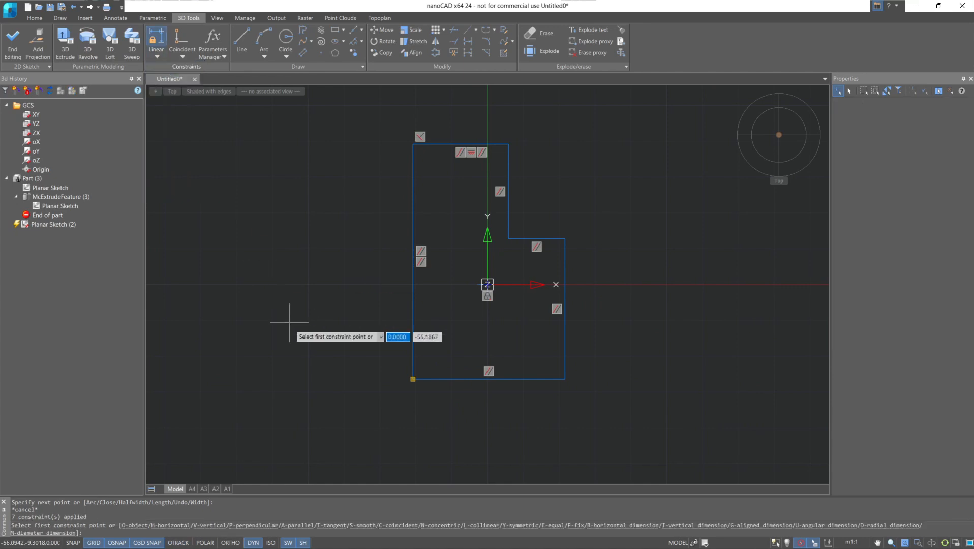
click(413, 378)
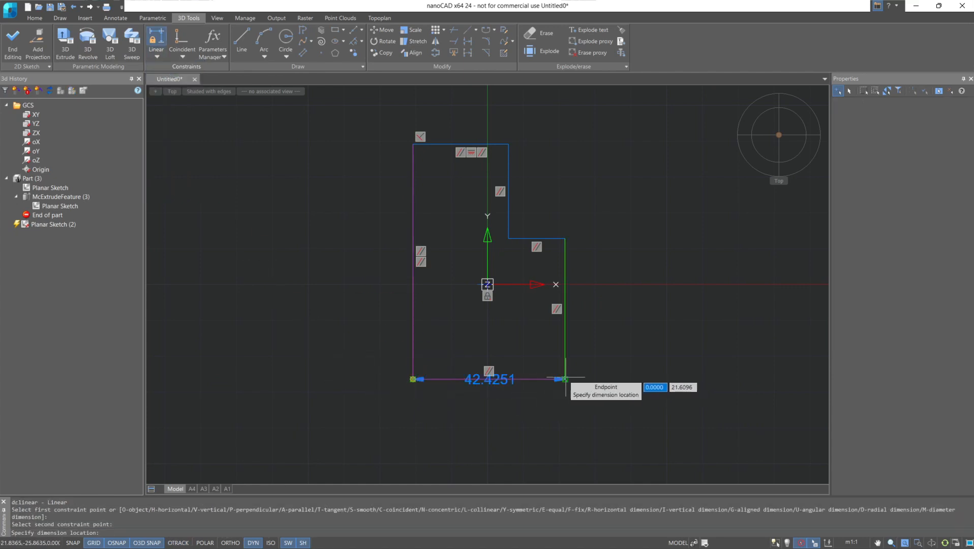
click(565, 379)
click(562, 413)
text(7)
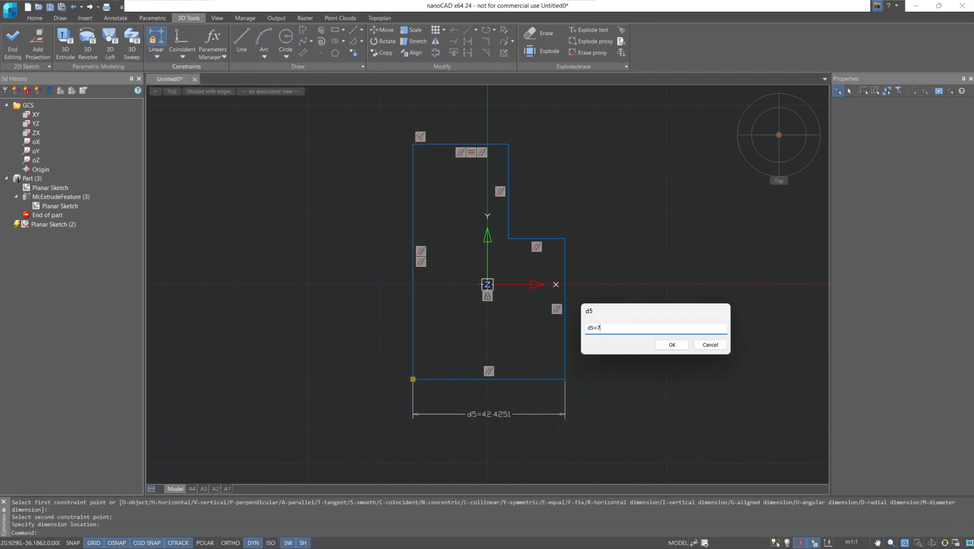
key(Return)
Constrain the profile's top edge to a length of 6.5.
click(413, 144)
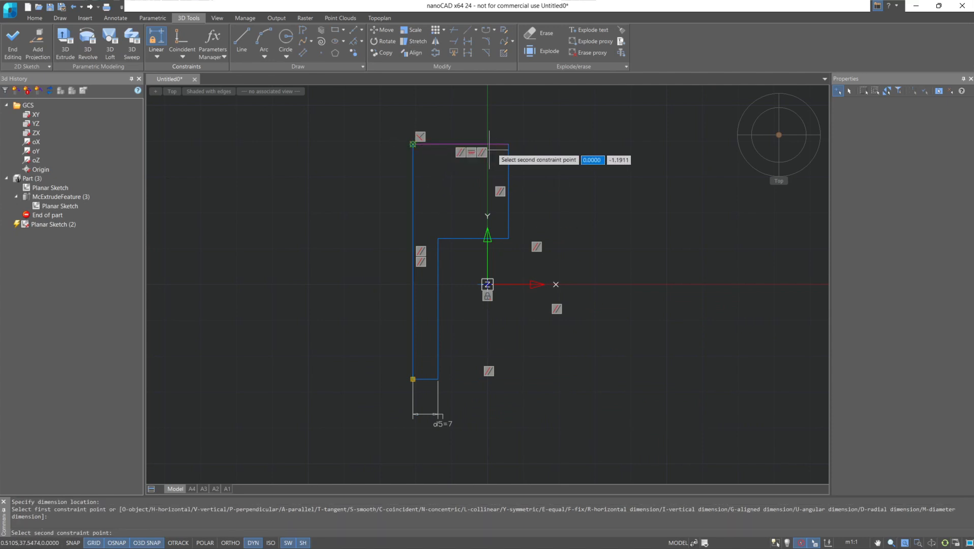
click(508, 144)
click(447, 109)
text(6=6)
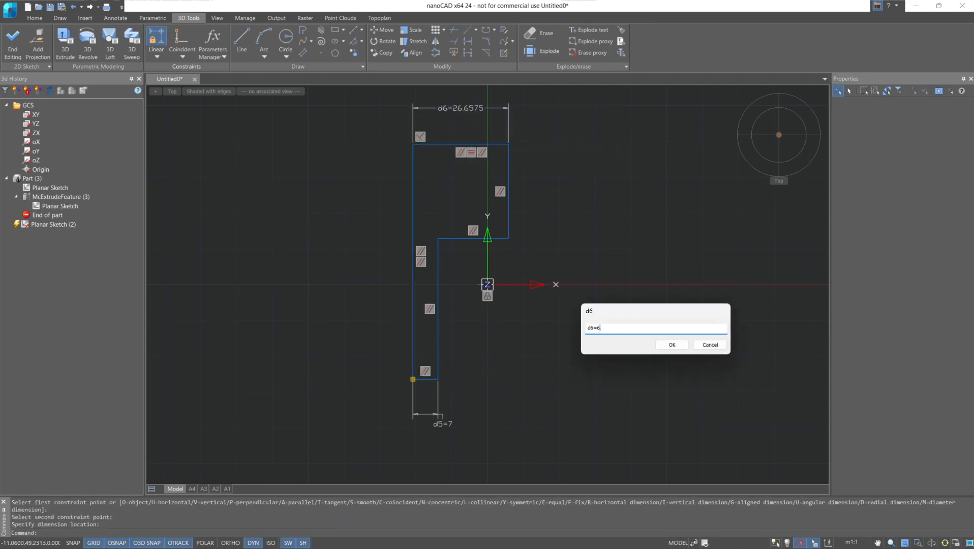
text(.5)
key(Return)
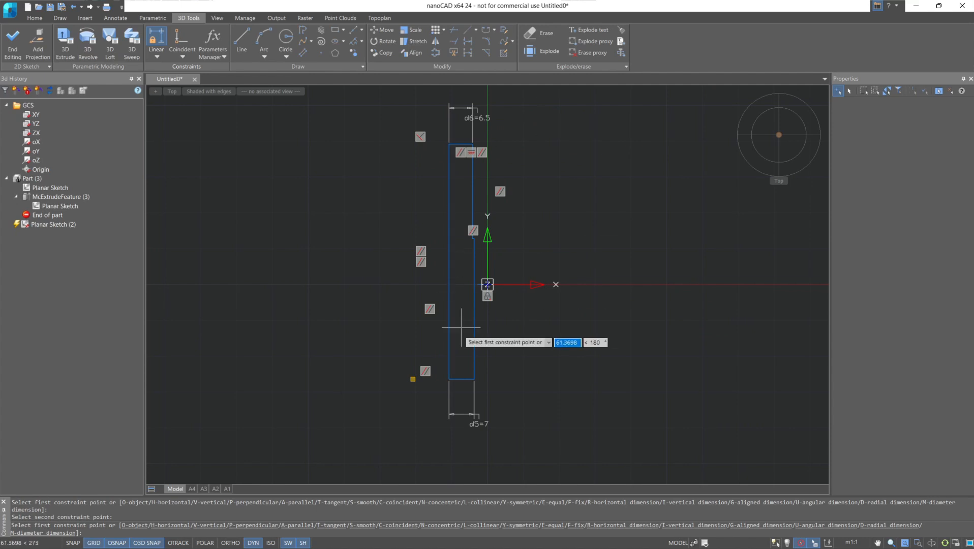
Constrain the profile's long left vertical edge to a height of 27.5.
click(449, 378)
click(449, 145)
click(379, 163)
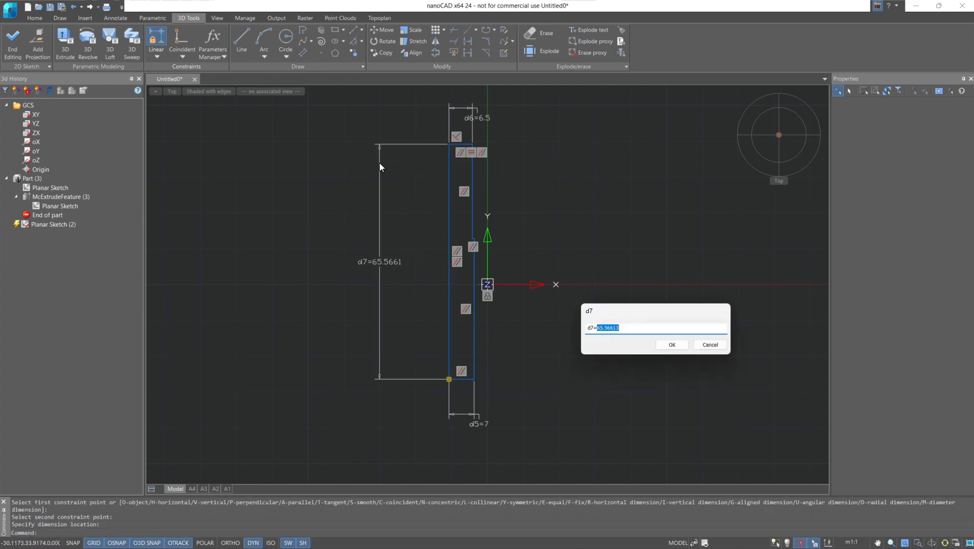
text(27.5)
key(Return)
Constrain the lower right vertical edge, from the base to the step, to 22.5 and finish editing the sketch.
scroll(458, 235, up, 5)
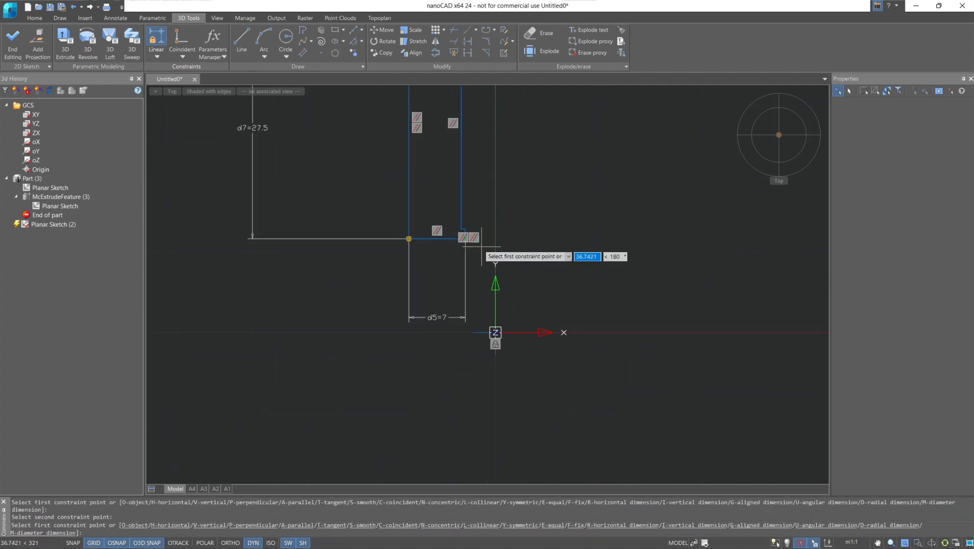
click(458, 236)
click(452, 221)
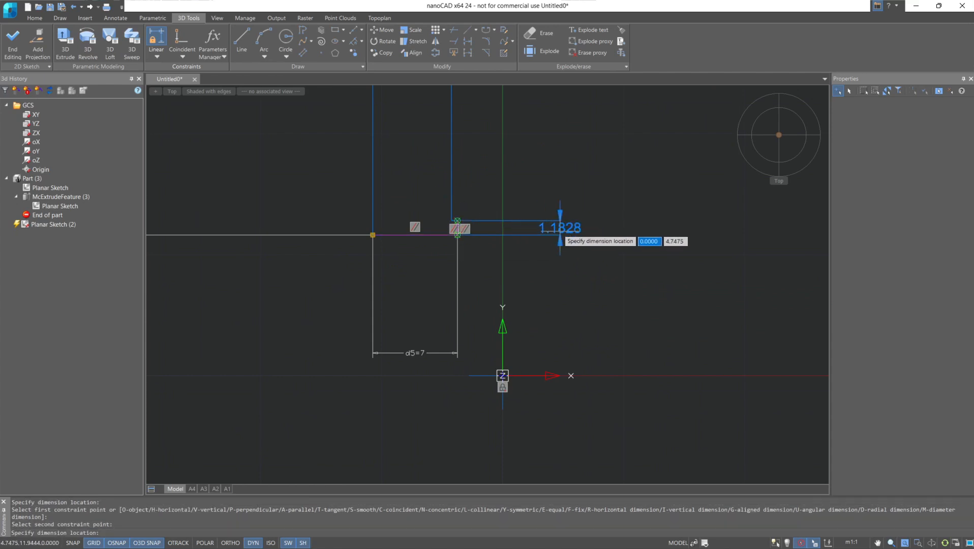
click(561, 229)
text(22.5)
key(Return)
scroll(448, 248, down, 4)
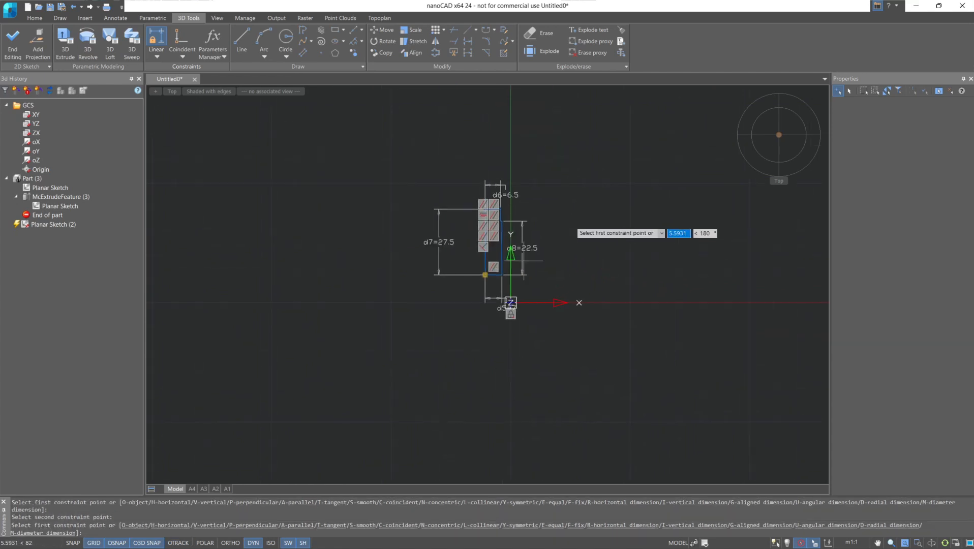
click(7, 46)
click(7, 46)
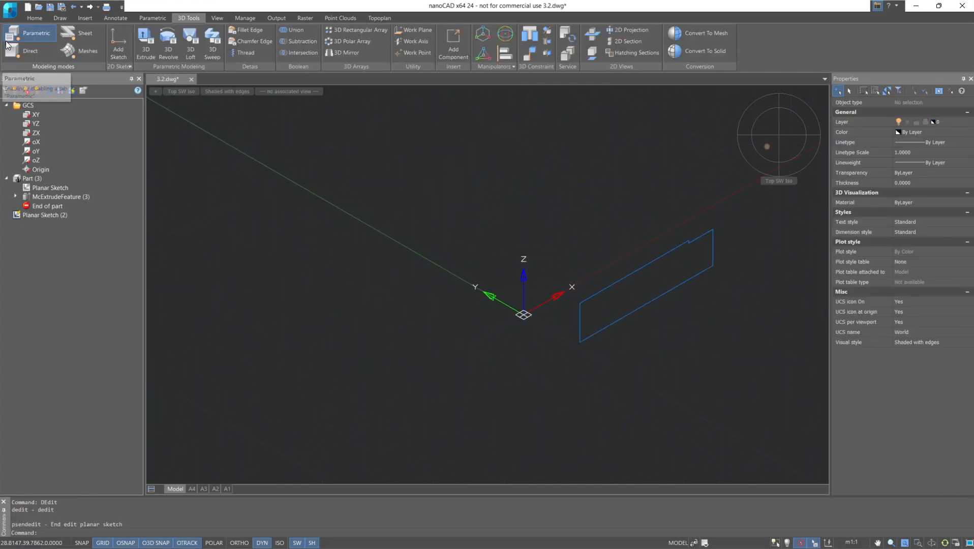
Start a 3D Revolve of the stepped profile region around the profile's short vertical edge nearest the origin.
mouse_move(395, 235)
middle_down()
mouse_move(271, 223)
mouse_move(183, 201)
middle_up()
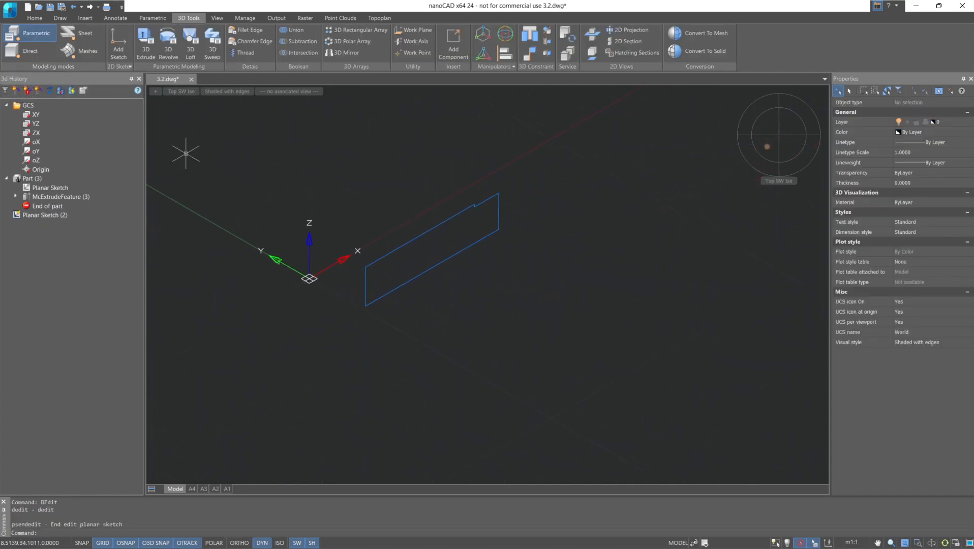
click(169, 56)
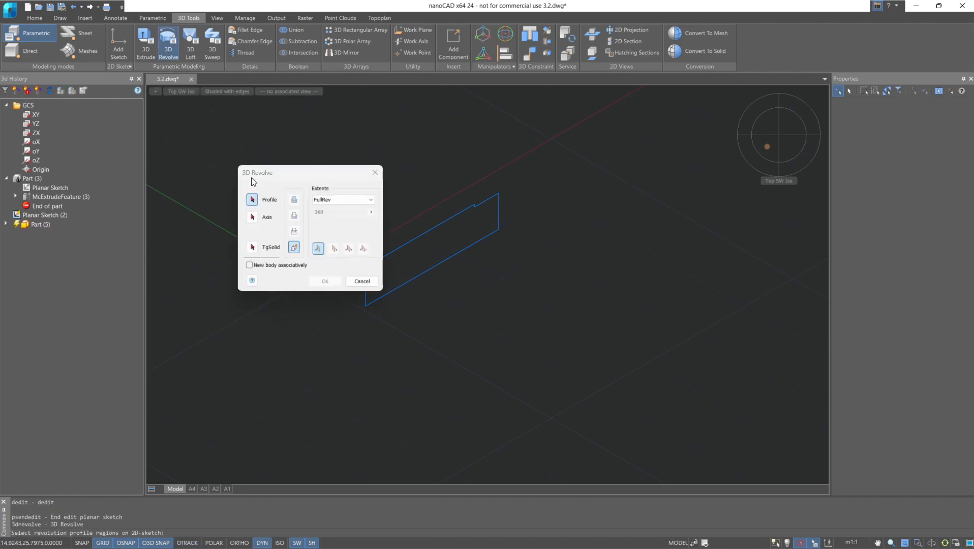
drag(252, 179, 121, 169)
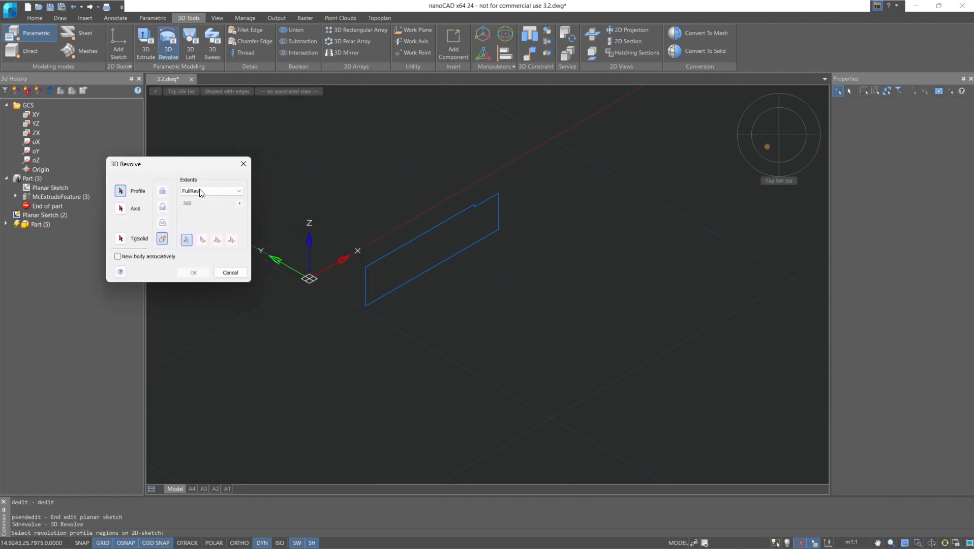
click(384, 265)
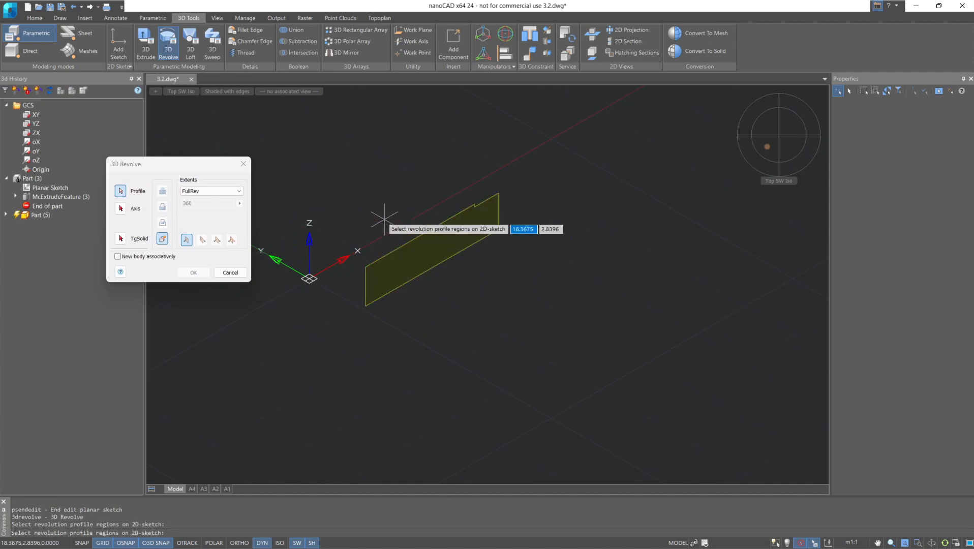
click(121, 208)
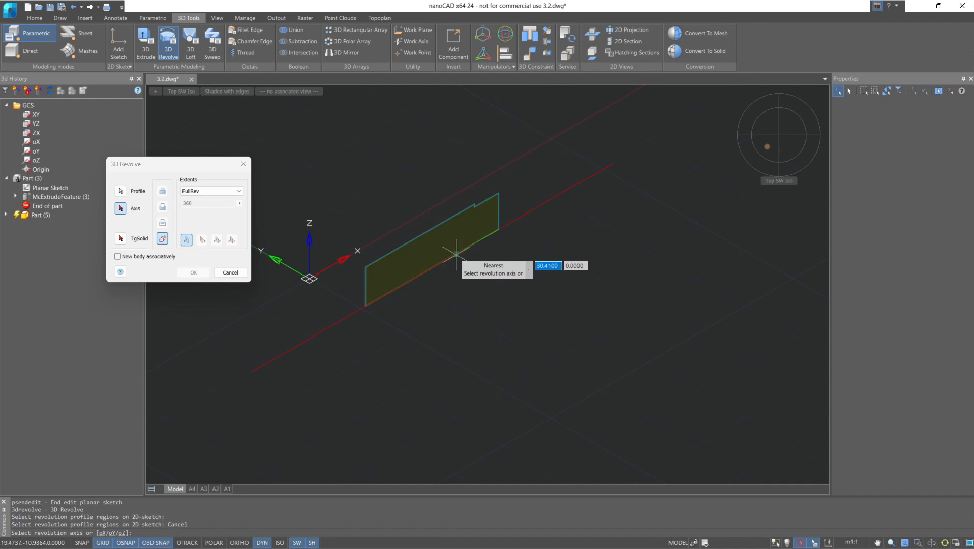
click(366, 283)
middle_drag(398, 173, 517, 163)
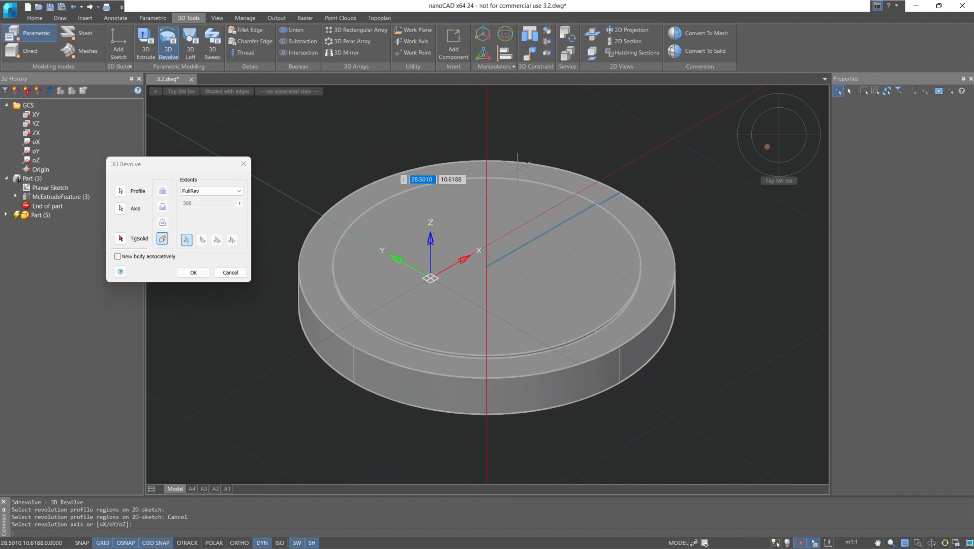
Try a RevAngle extent of 90 degrees with the reversed, symmetric and two-sided direction options.
click(224, 190)
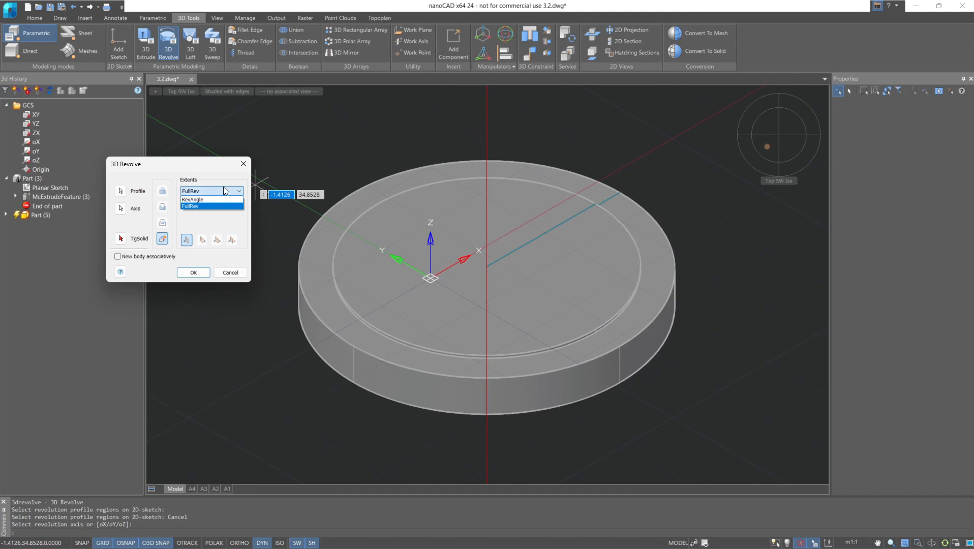
click(224, 201)
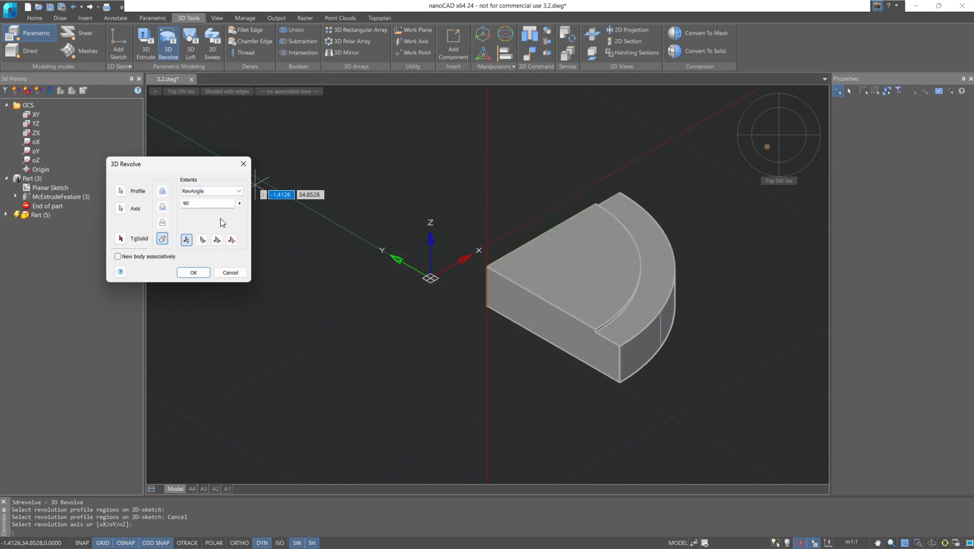
click(202, 243)
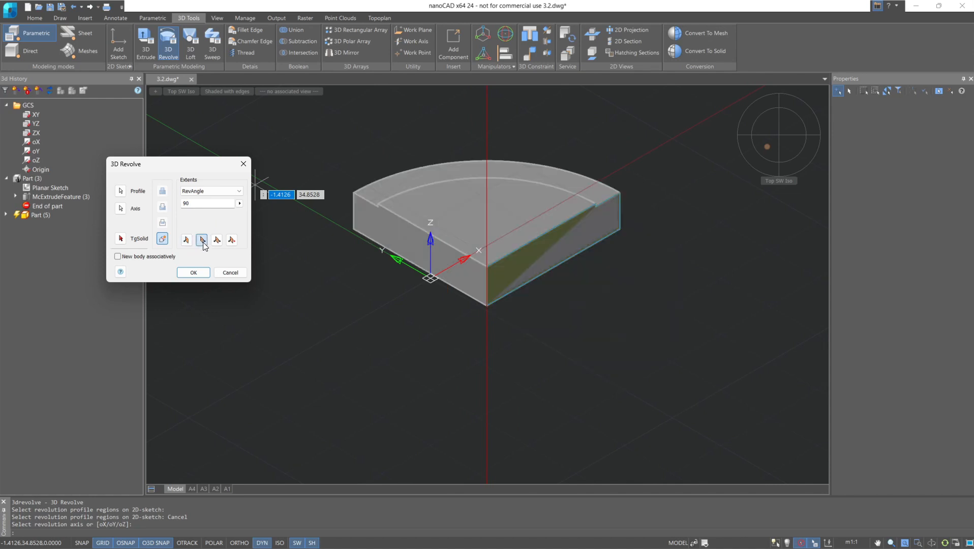
click(219, 241)
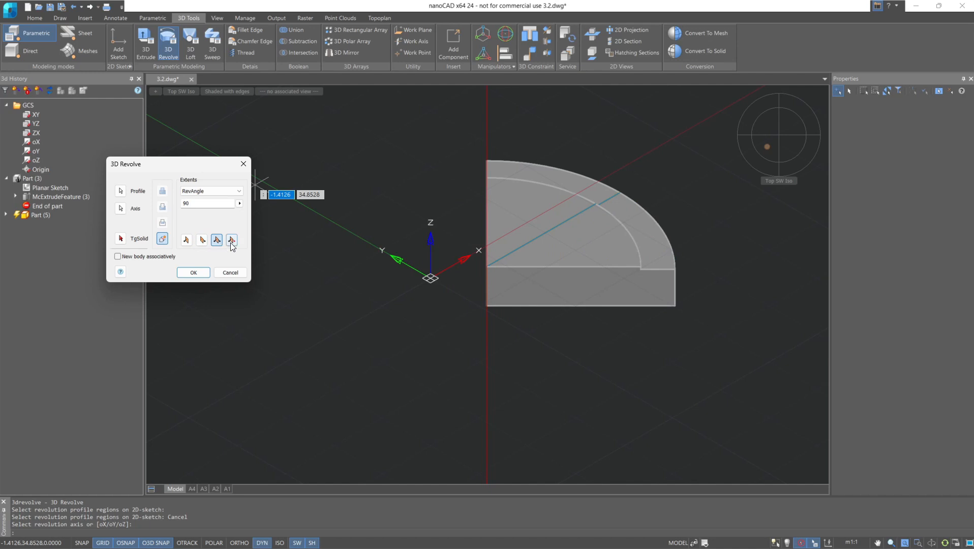
click(231, 242)
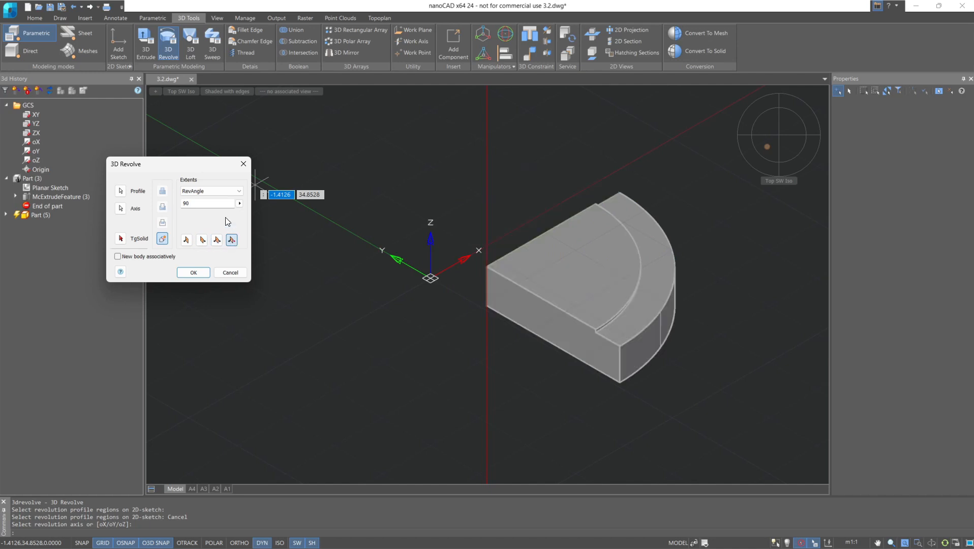
Set the revolve extents to FullRev and create the revolved body.
click(219, 191)
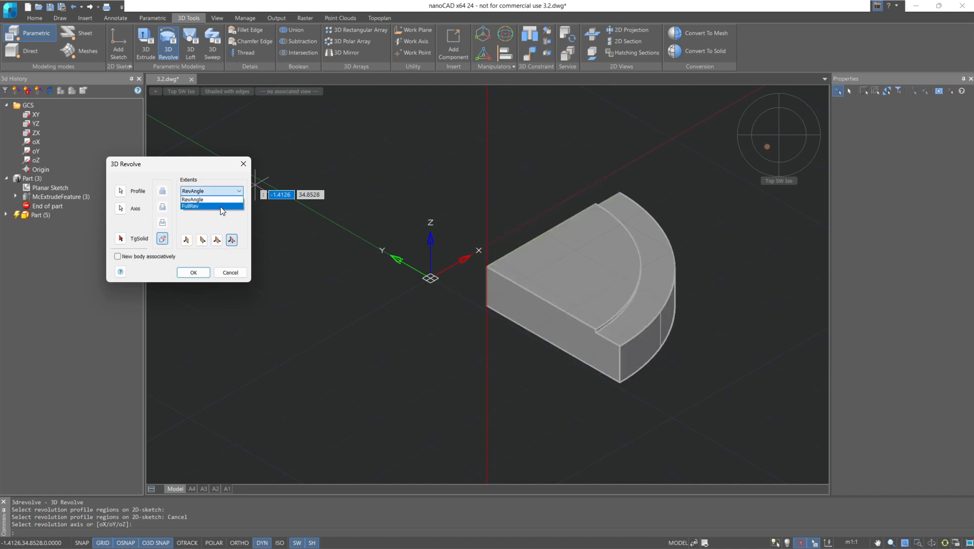
click(221, 206)
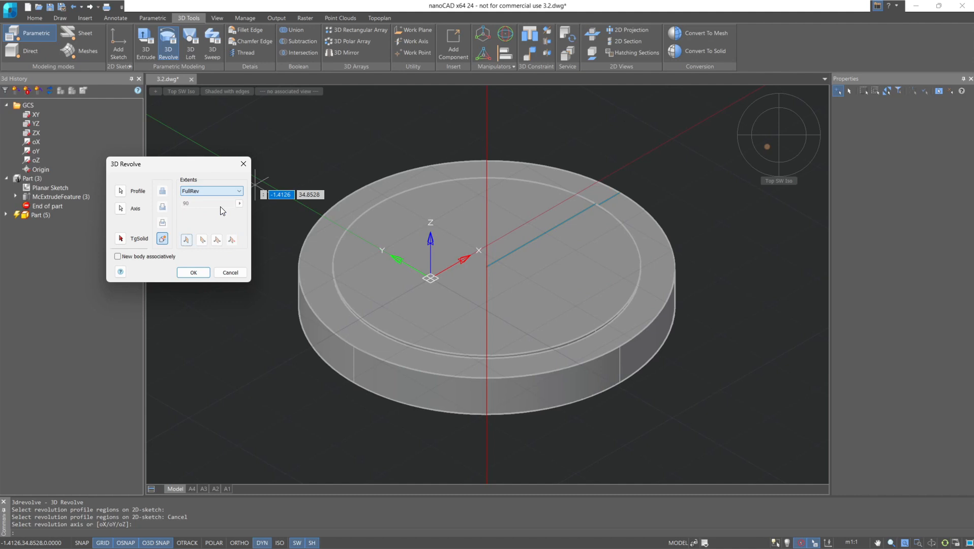
click(199, 272)
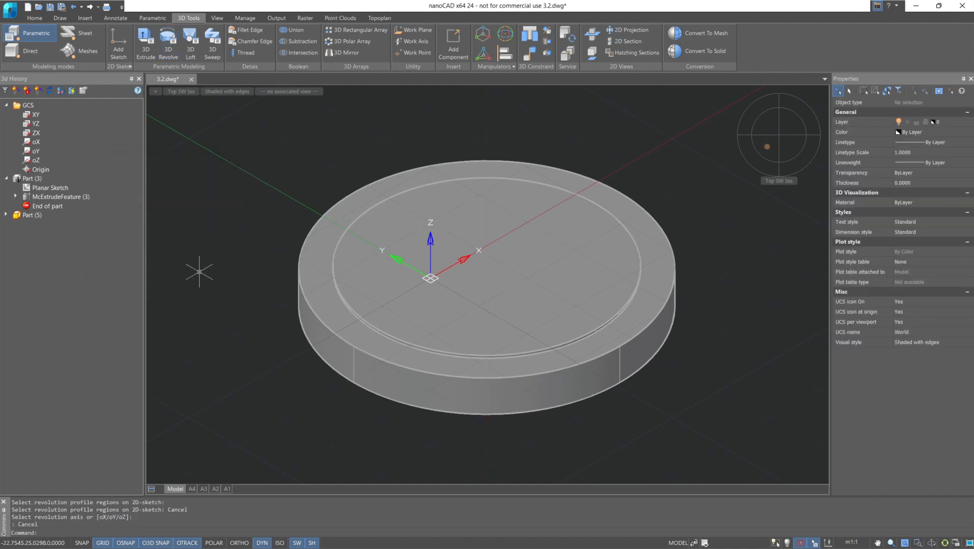